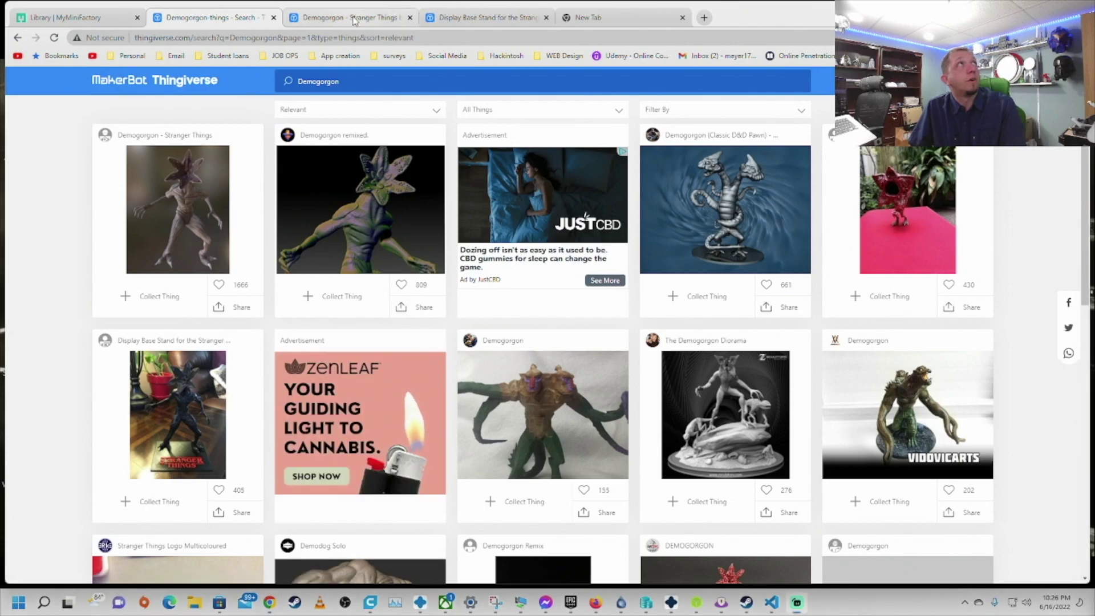
Go from the Demogorgon - Stranger Things page to the 'Display Base Stand for the Stranger Things Demogorgon' page.
left_click(365, 18)
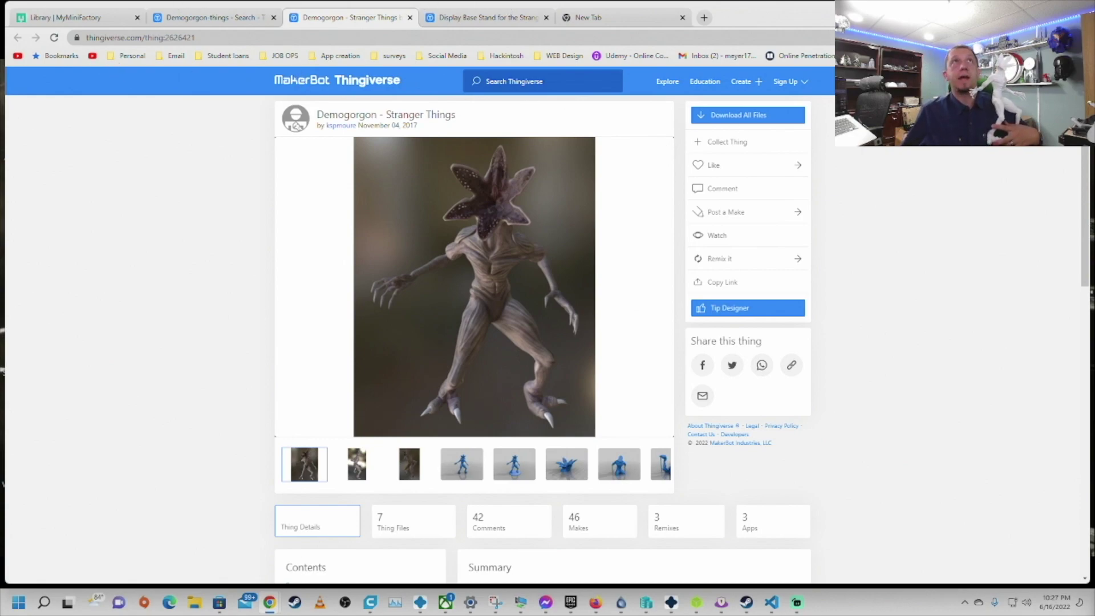
left_click(512, 19)
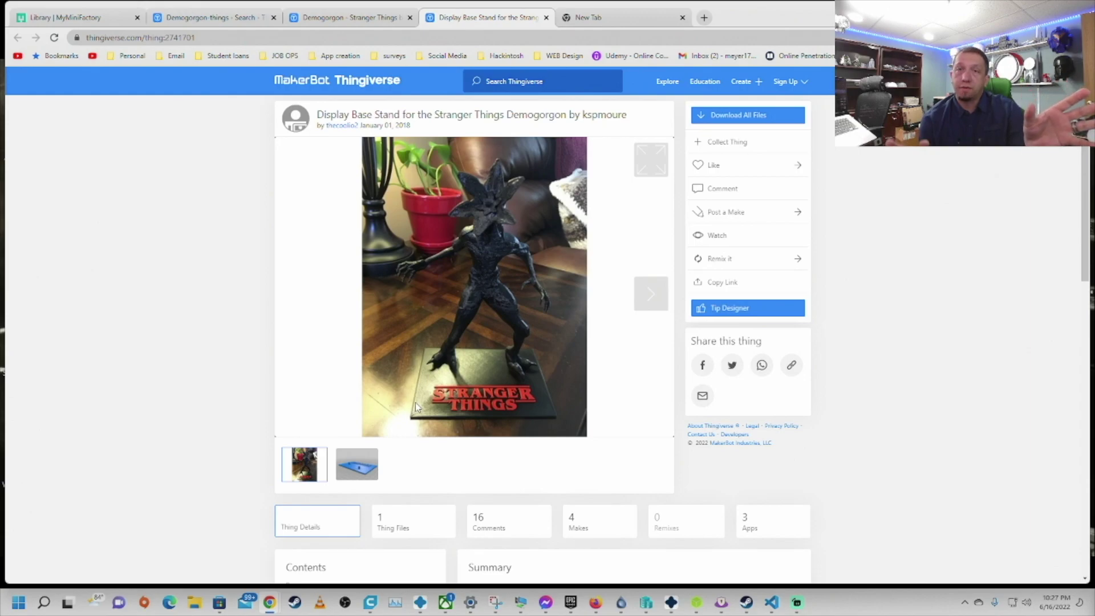
Scroll down to the display stand's Summary and back up to the top.
scroll(415, 402, "down", 8)
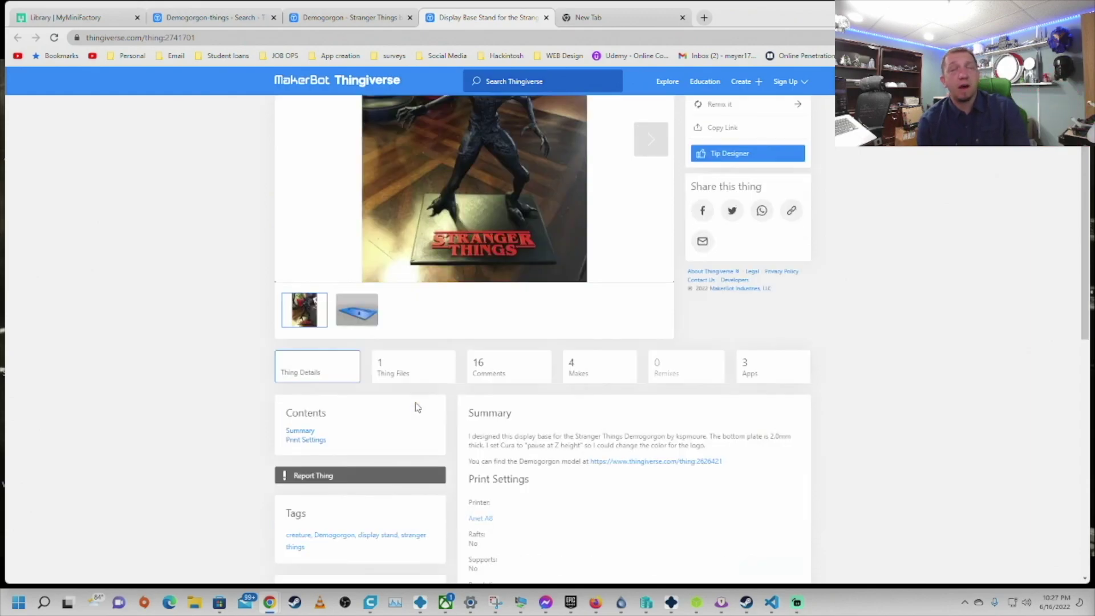
scroll(430, 165, "up", 8)
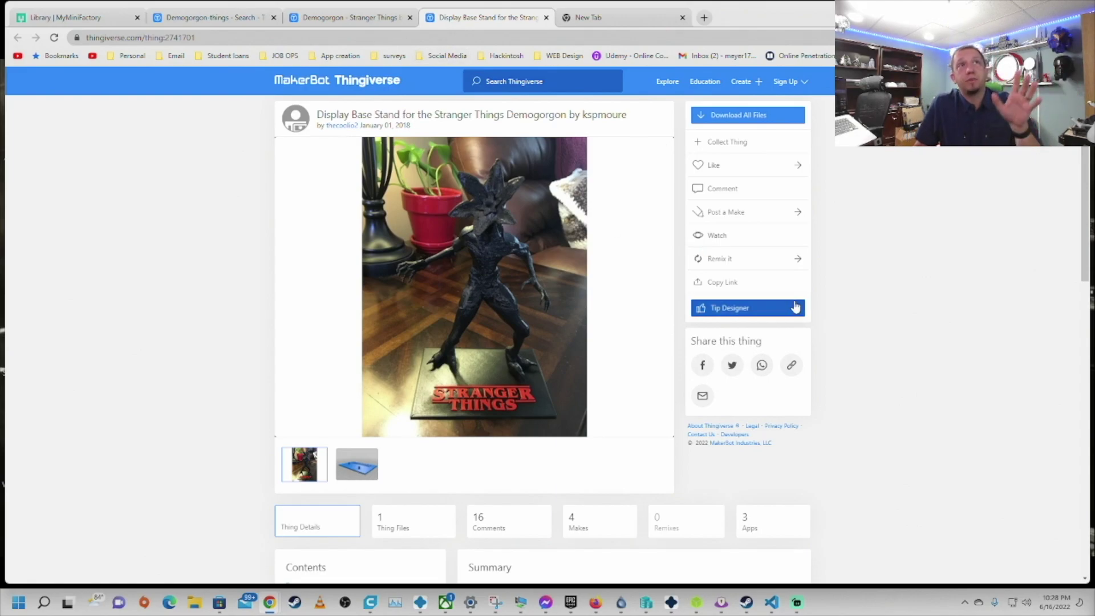
Return to the Demogorgon search results and scroll through them, ending on the first row.
left_click(346, 18)
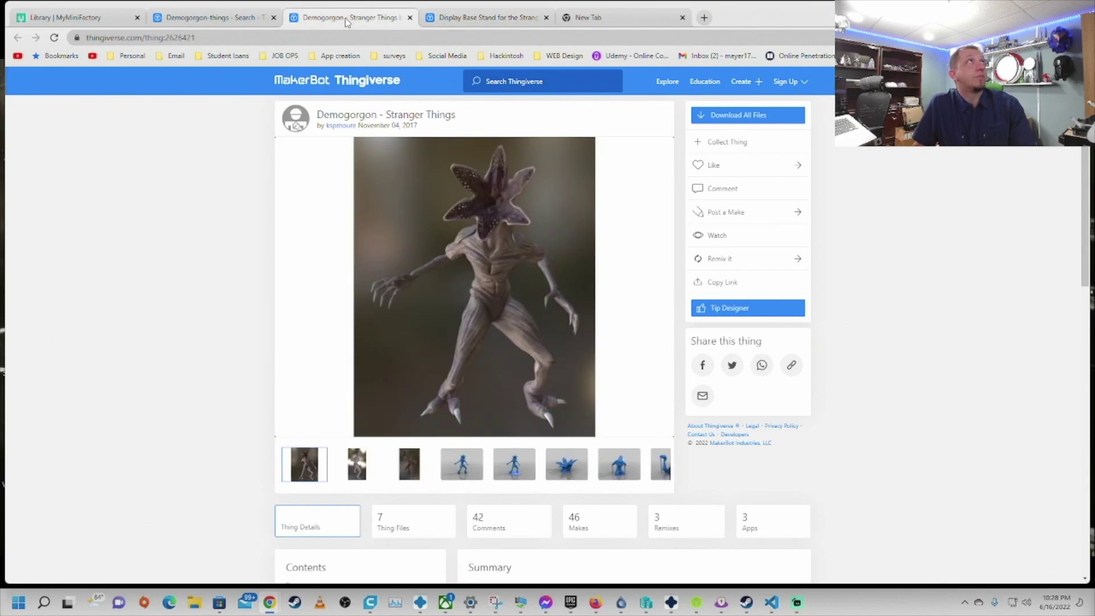
left_click(197, 18)
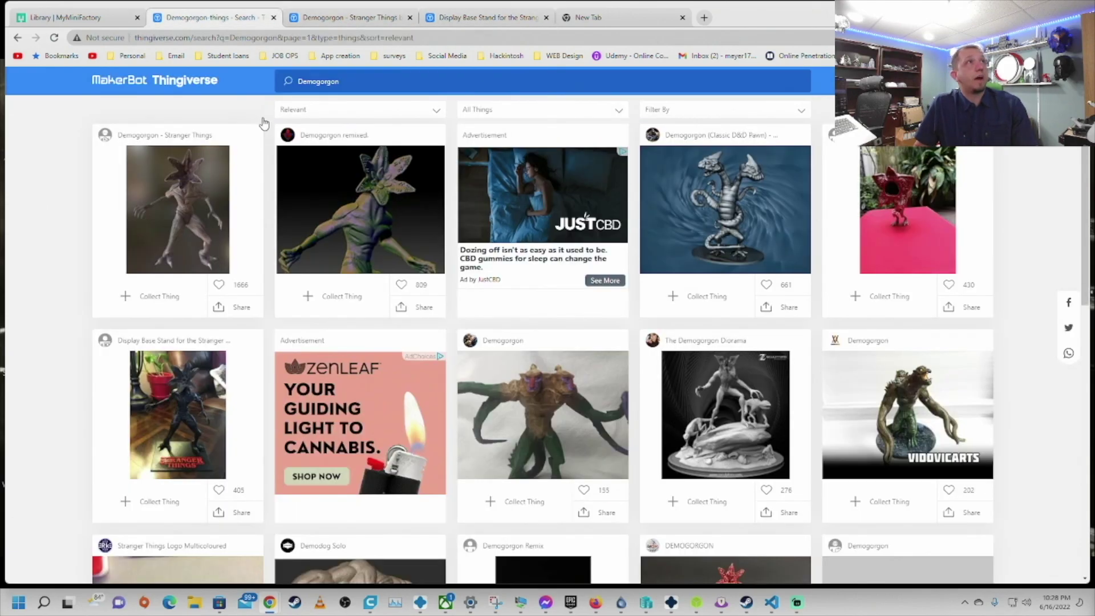
scroll(595, 274, "down", 4)
scroll(726, 293, "up", 2)
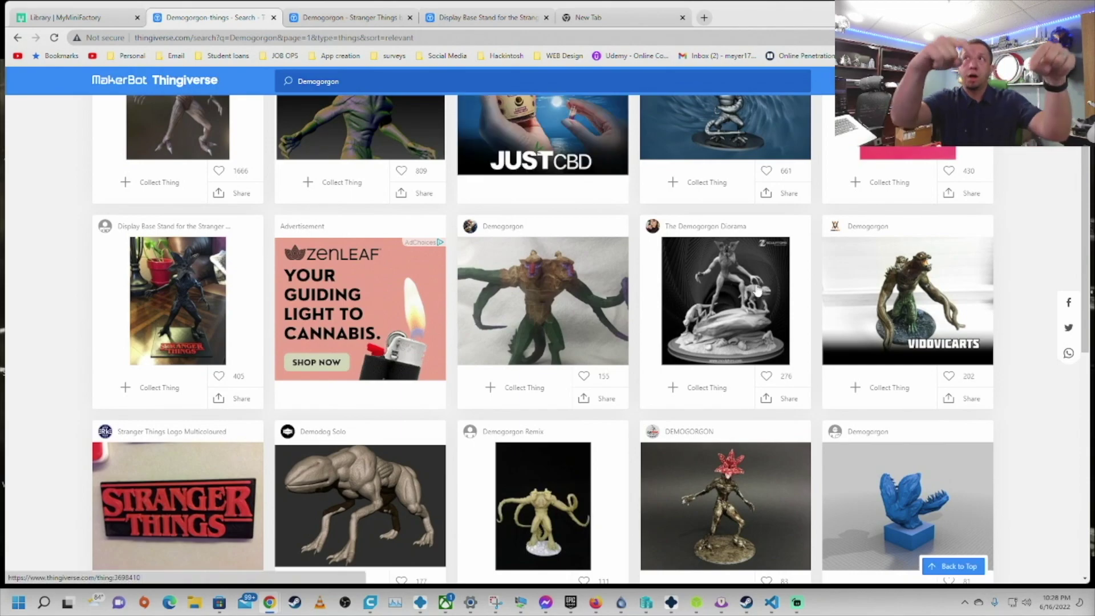
scroll(742, 320, "down", 5)
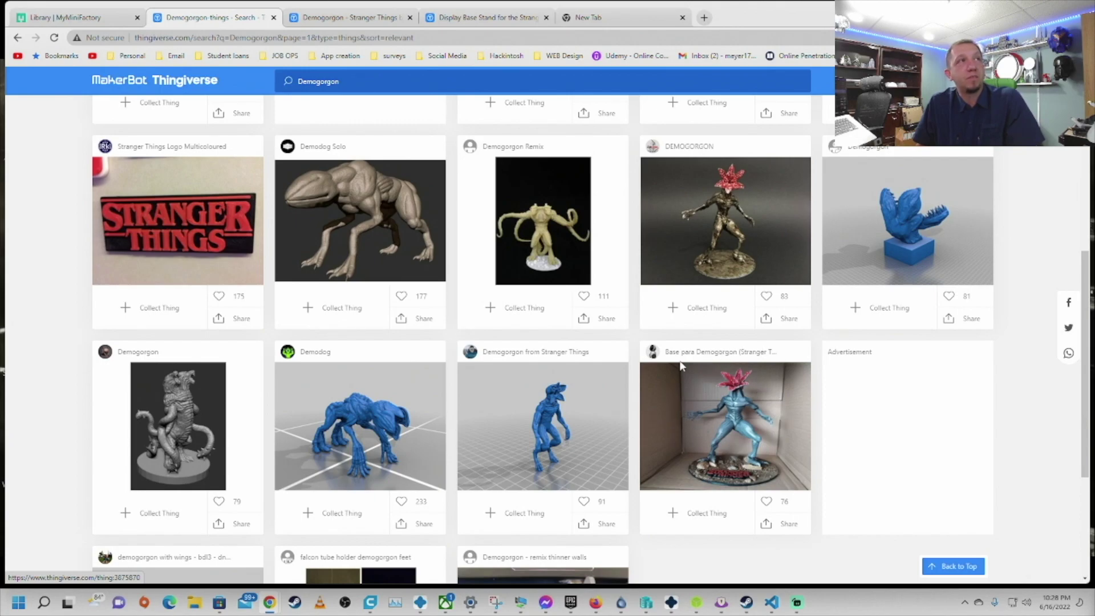
scroll(571, 365, "up", 7)
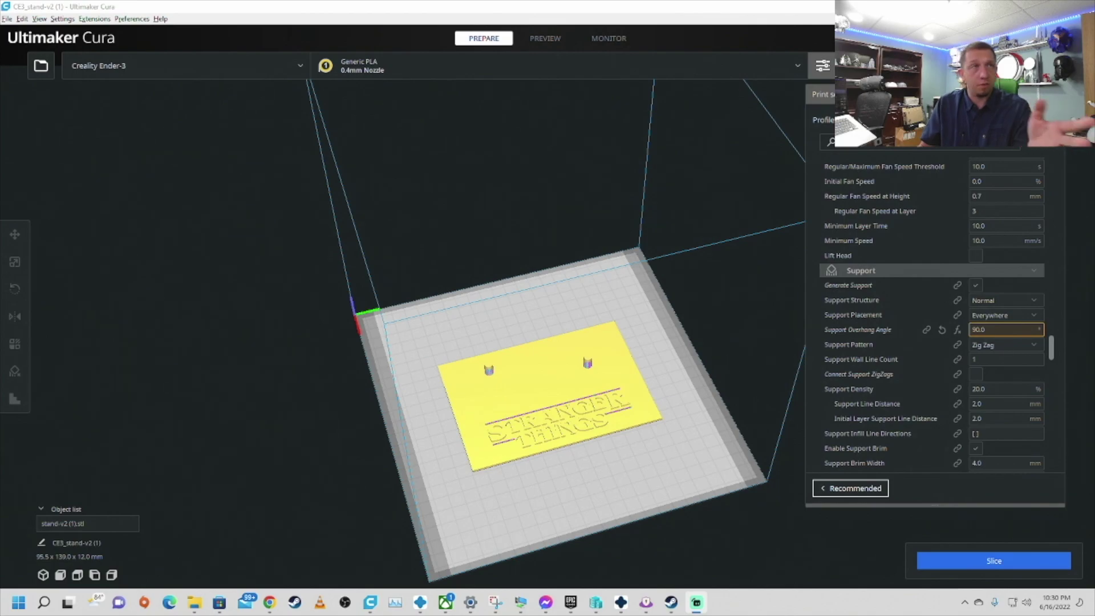
Zoom and orbit around the stand-v2 base on the Ender-3 plate, then select it.
scroll(590, 460, "up", 3)
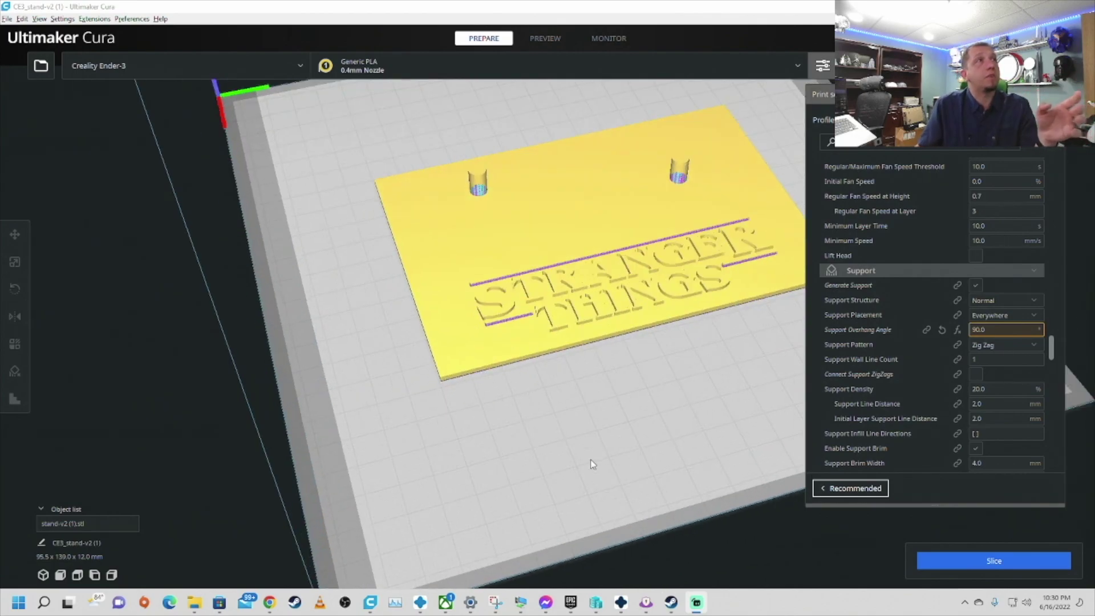
scroll(639, 255, "up", 3)
scroll(639, 254, "down", 3)
scroll(628, 255, "down", 5)
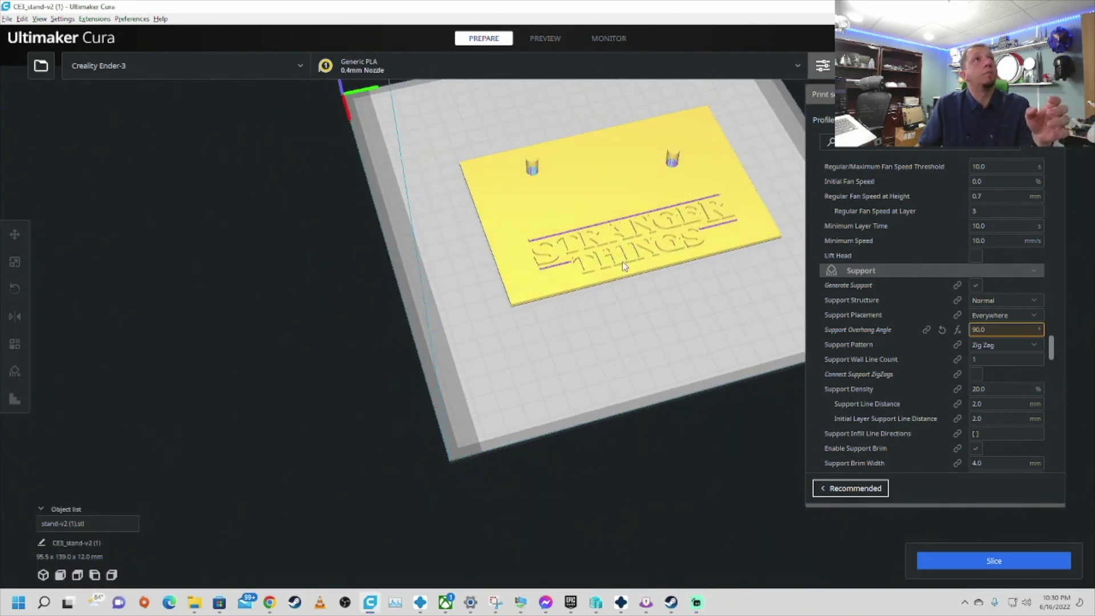
right_click_drag(628, 256, 696, 226)
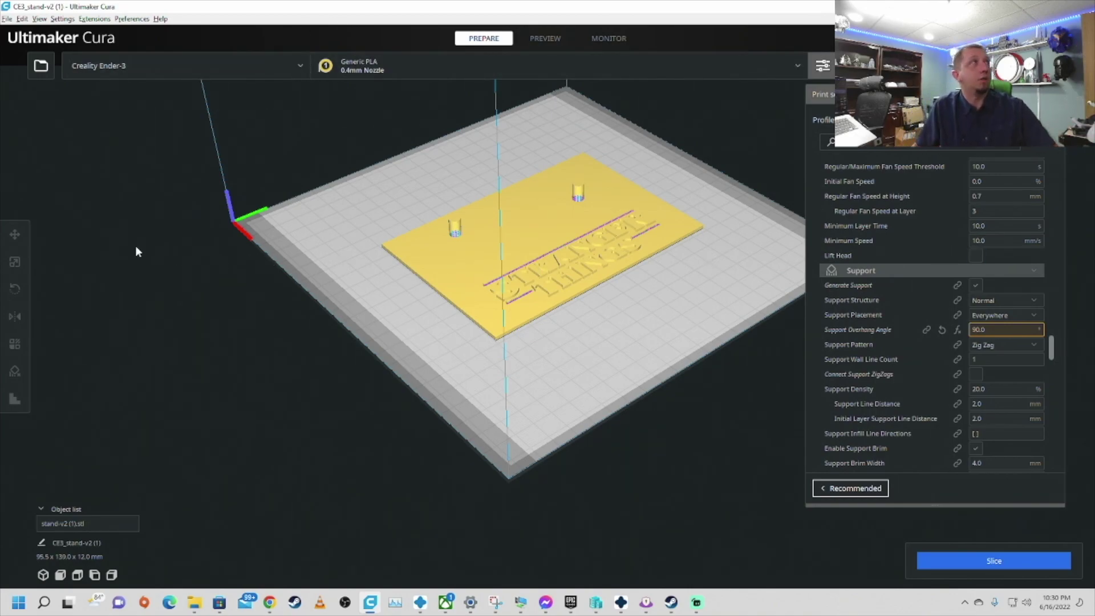
key("ctrl+a")
Scale the display stand to 200% in X.
left_click(15, 264)
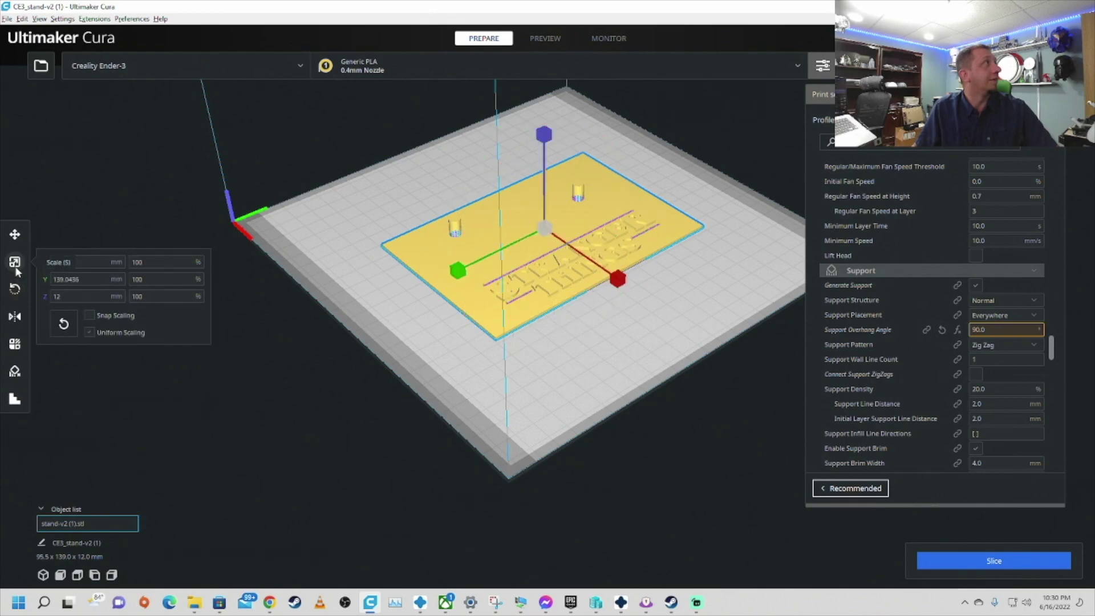
left_click(136, 262)
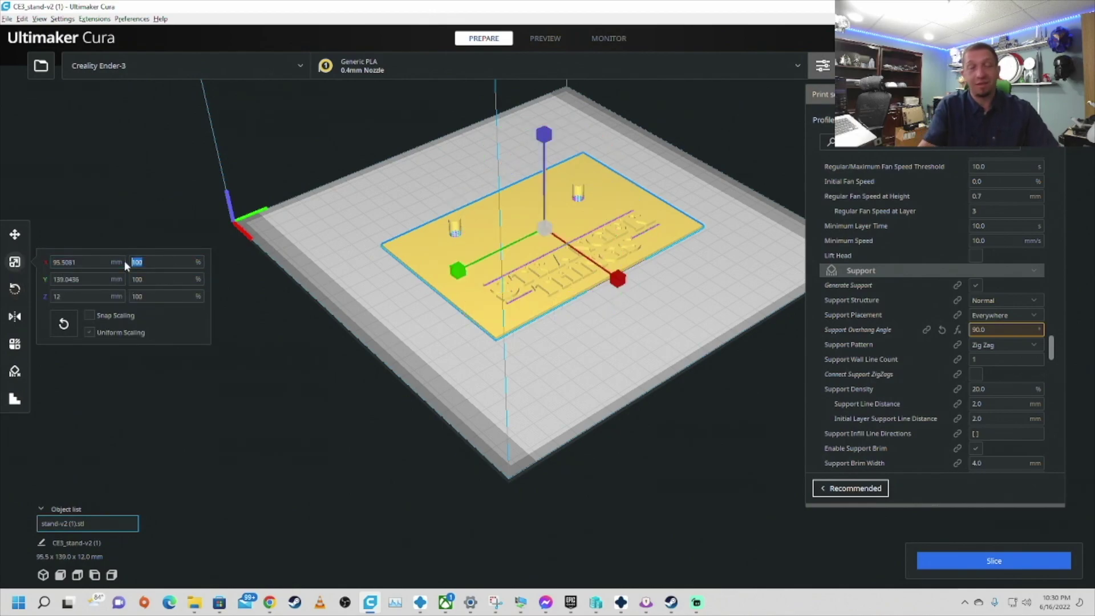
type("200")
key("Return")
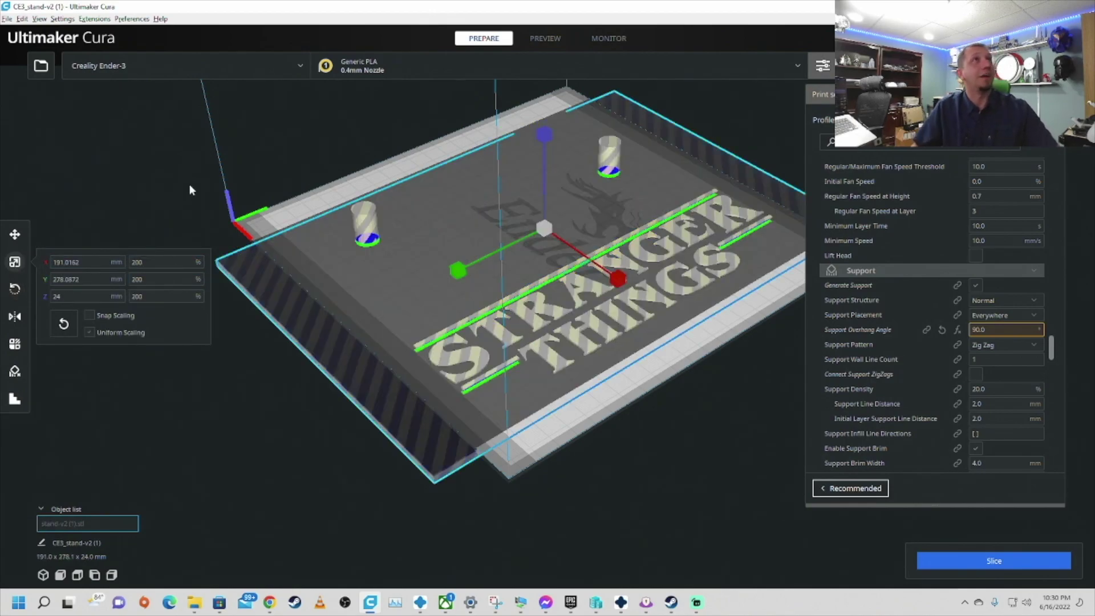
right_click_drag(554, 248, 485, 251)
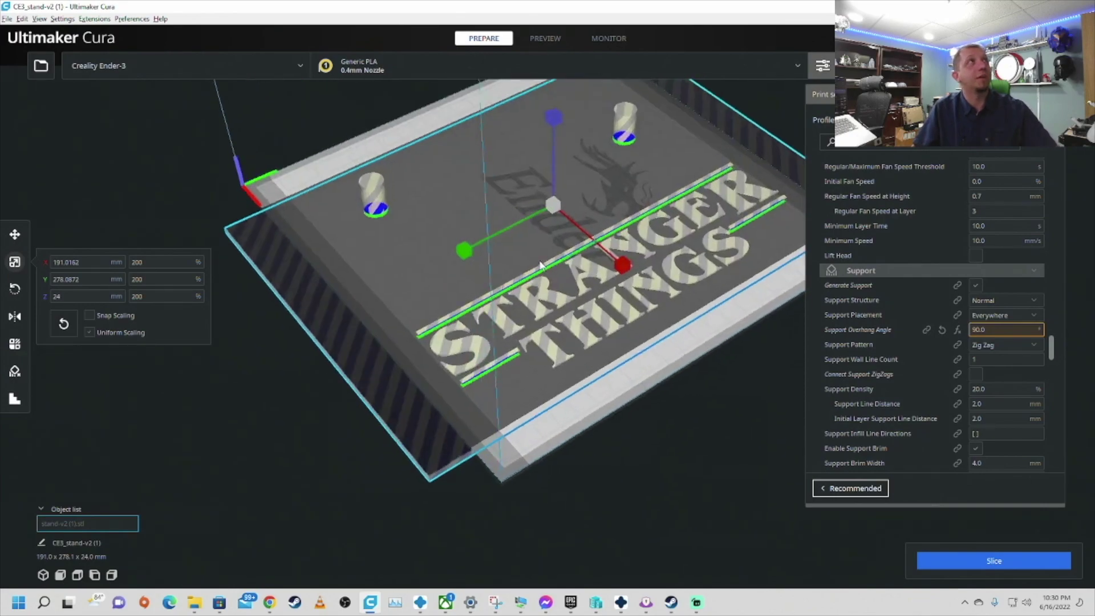
Switch the printer to Creality CR-10 and reselect the stand.
left_click(156, 67)
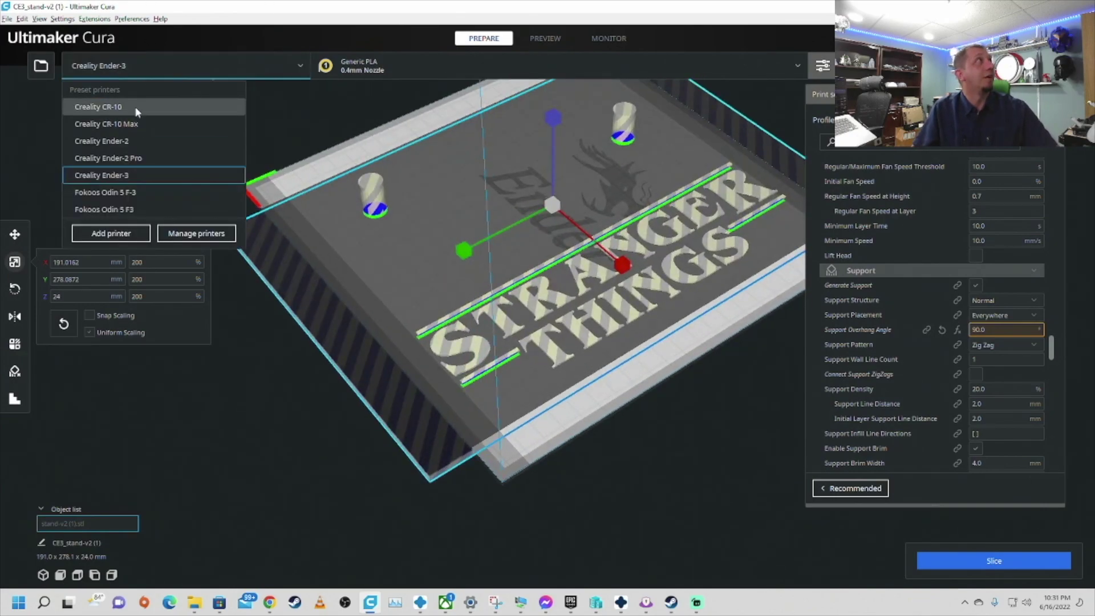
left_click(137, 108)
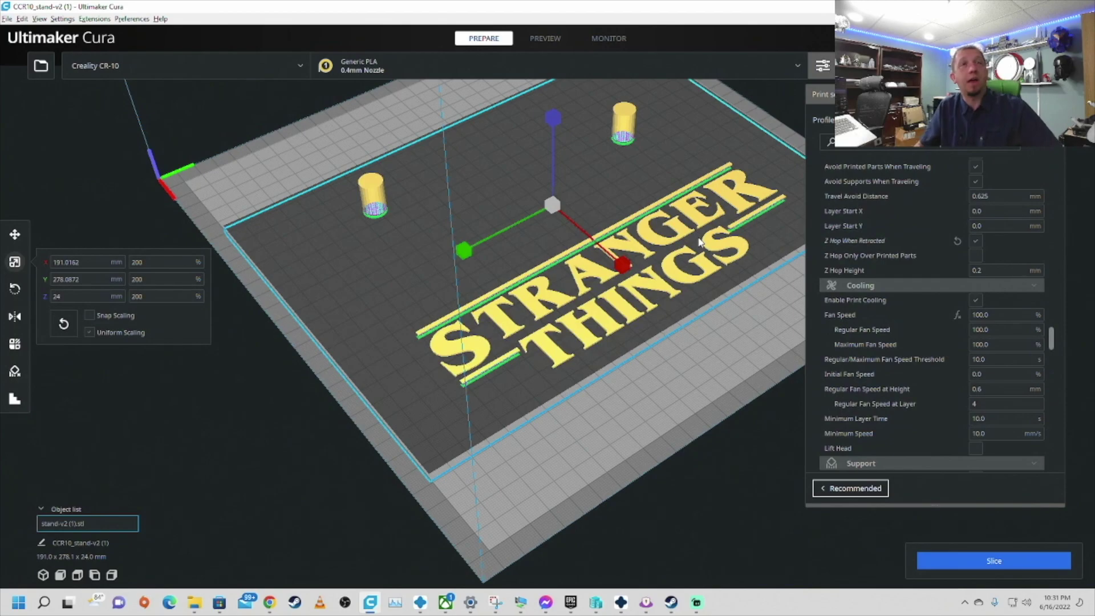
left_click(741, 368)
right_click_drag(741, 368, 627, 309)
left_click(599, 280)
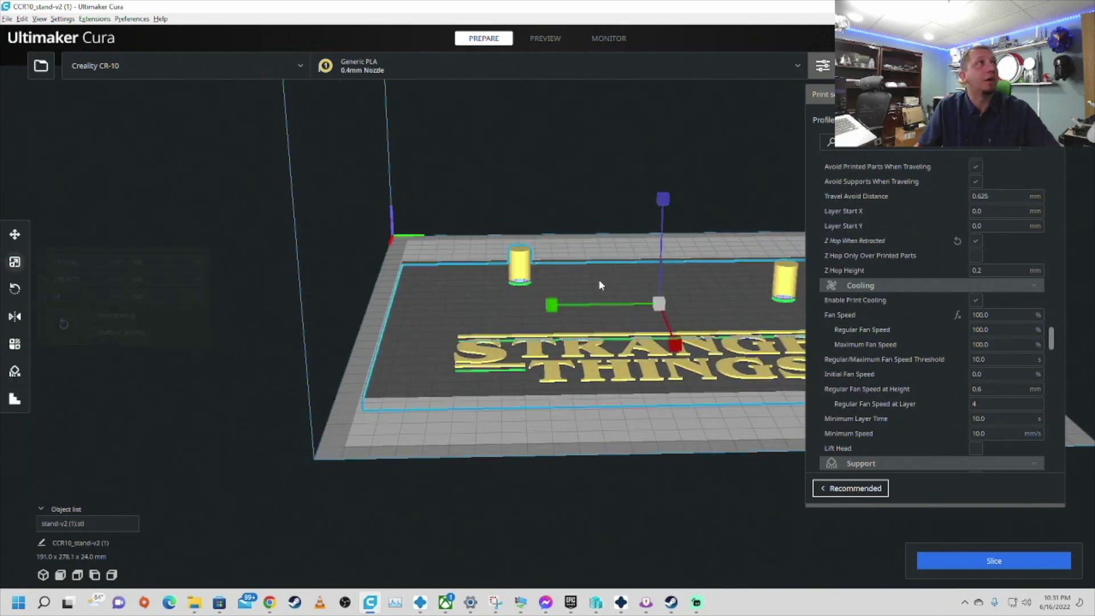
Set the stand's Z position to 0 so it rests flat on the plate.
left_click(14, 236)
double_click(57, 269)
type("0")
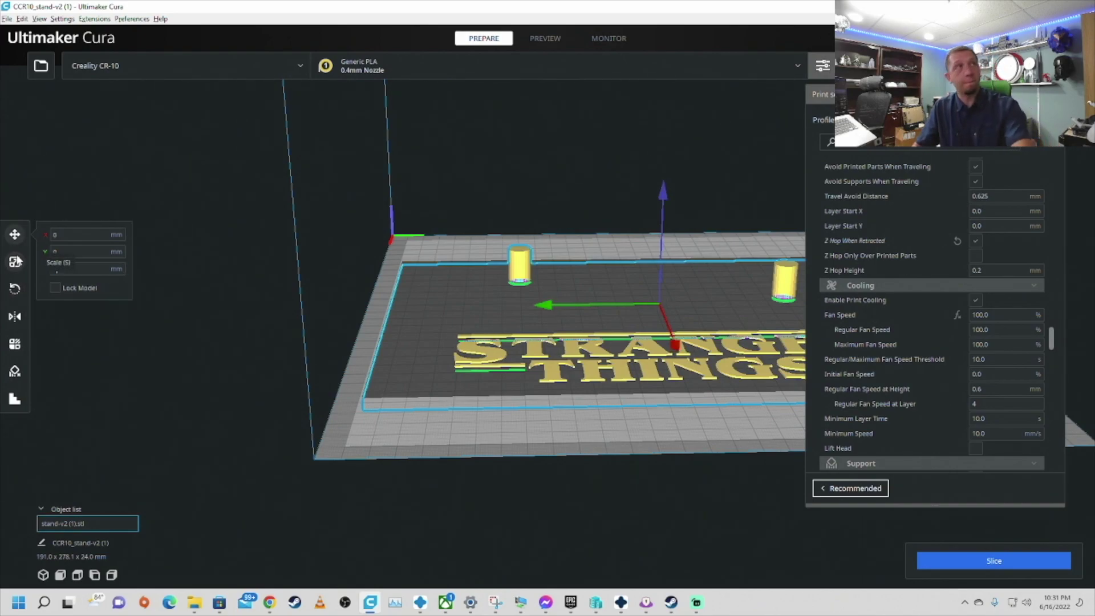
left_click(207, 324)
right_click_drag(206, 323, 662, 364)
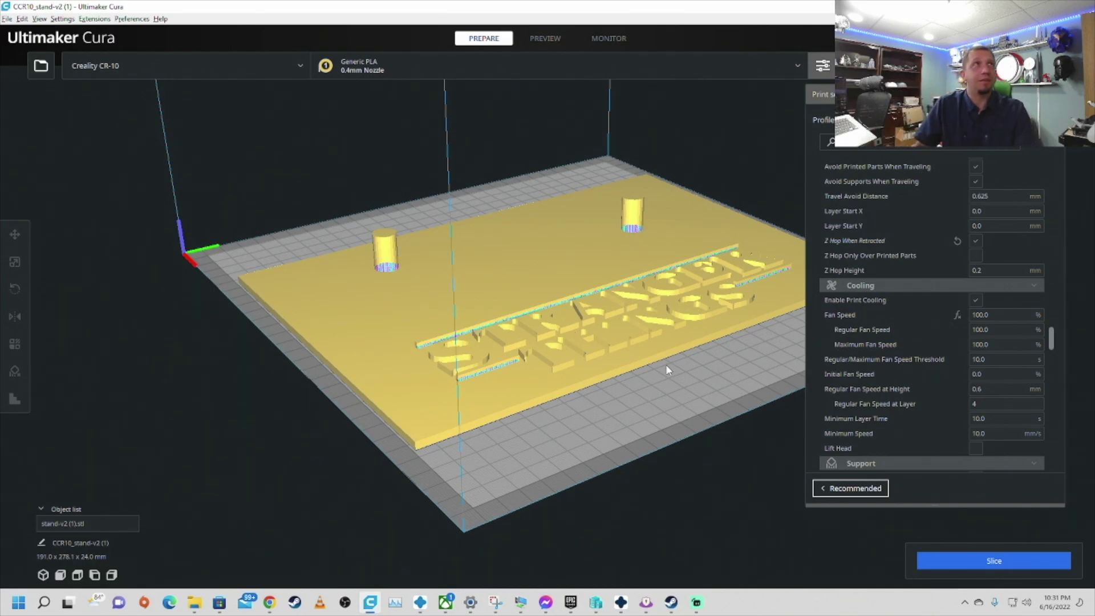
mouse_move(775, 332)
right_mouse_down()
mouse_move(744, 325)
mouse_move(729, 337)
mouse_move(777, 329)
right_mouse_up()
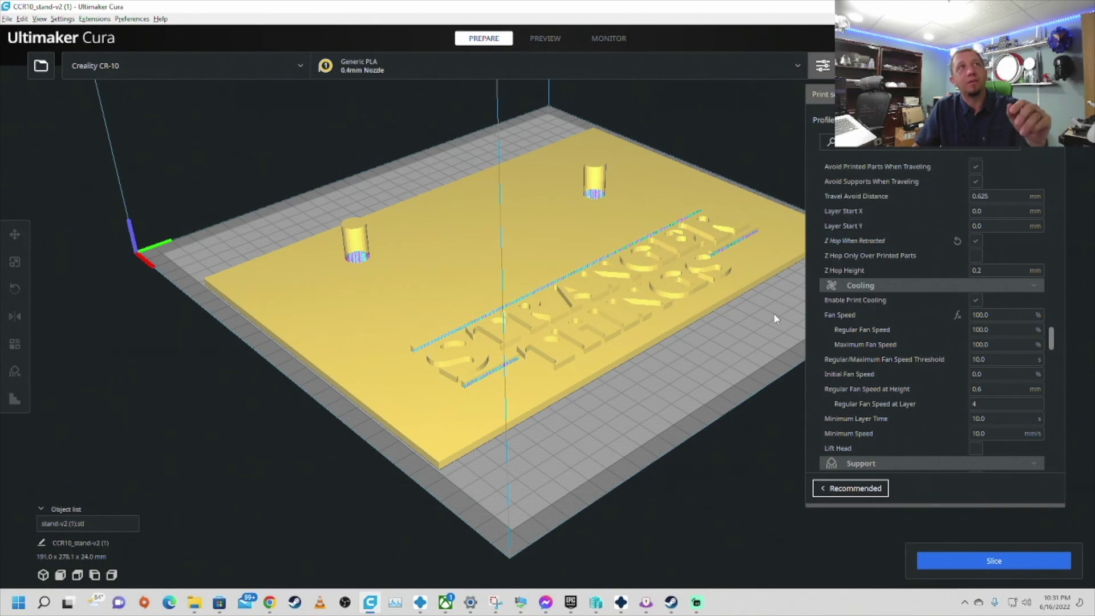
right_click(710, 325)
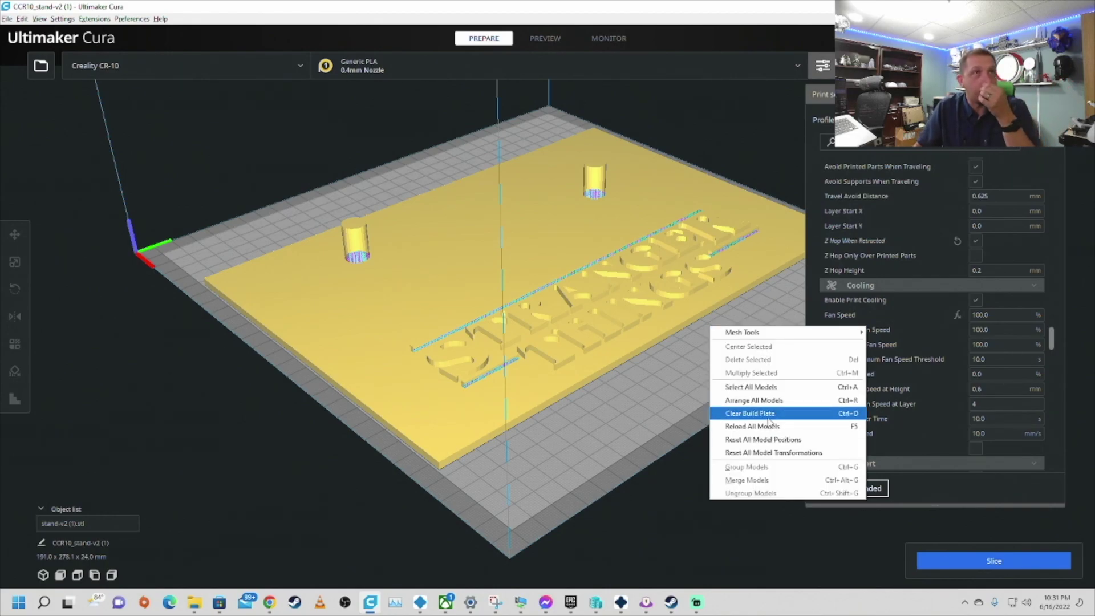
Clear the build plate, switch back to the Creality Ender-3, and load the CE3_arm2 project.
left_click(749, 413)
left_click(88, 70)
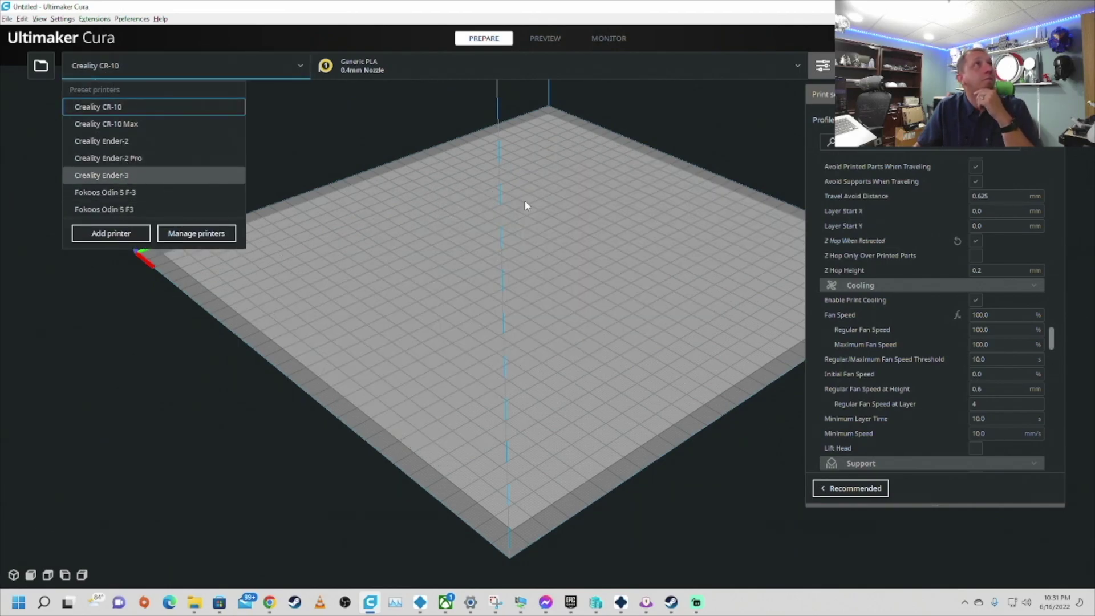
scroll(936, 329, "down", 5)
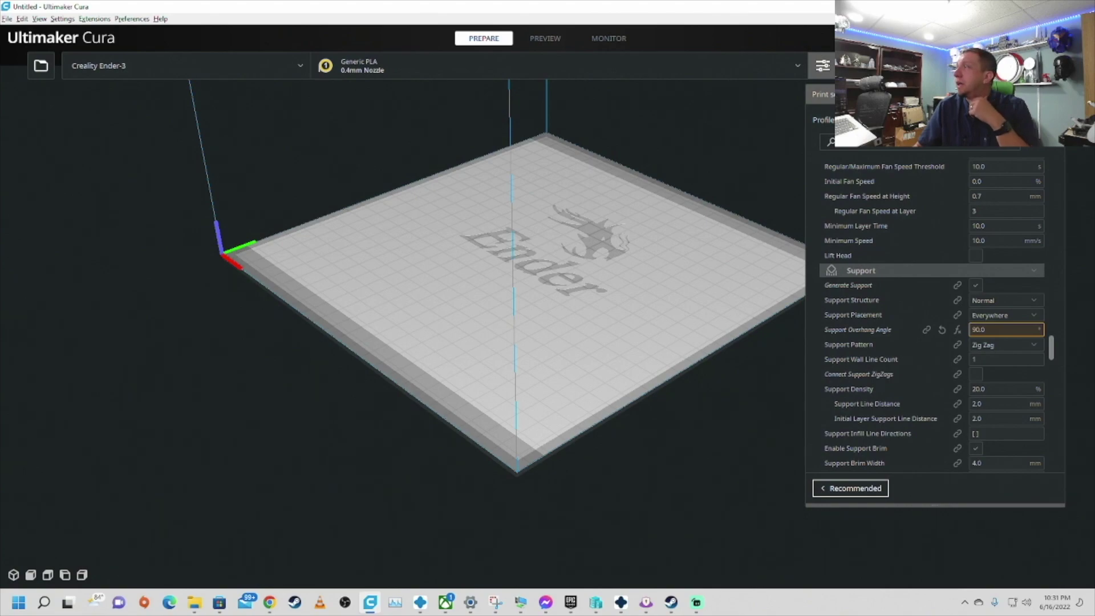
key("alt+Tab")
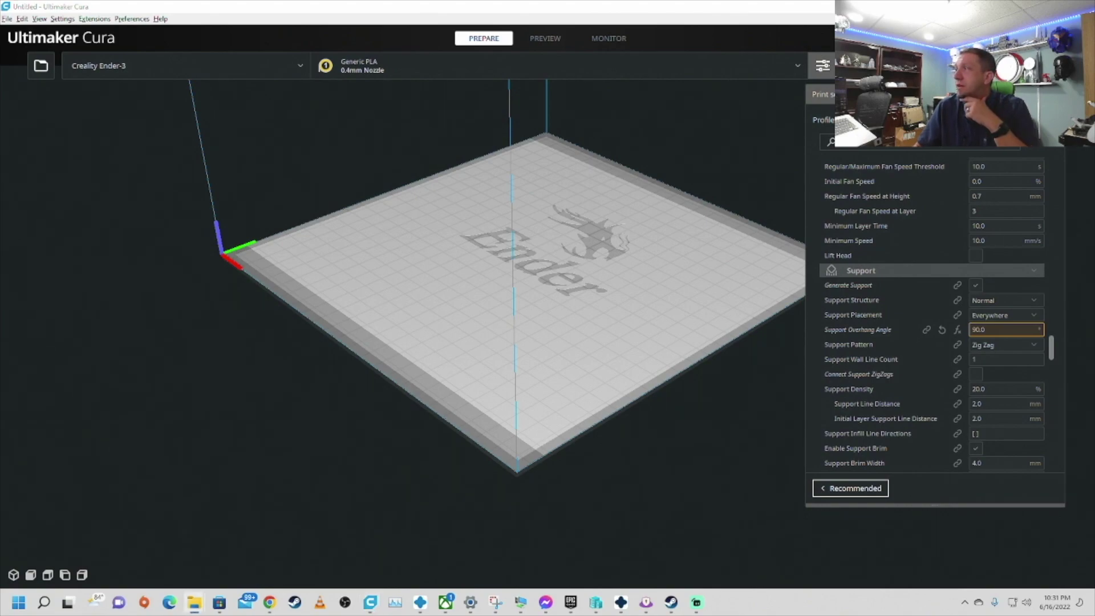
left_click_drag(1084, 200, 547, 256)
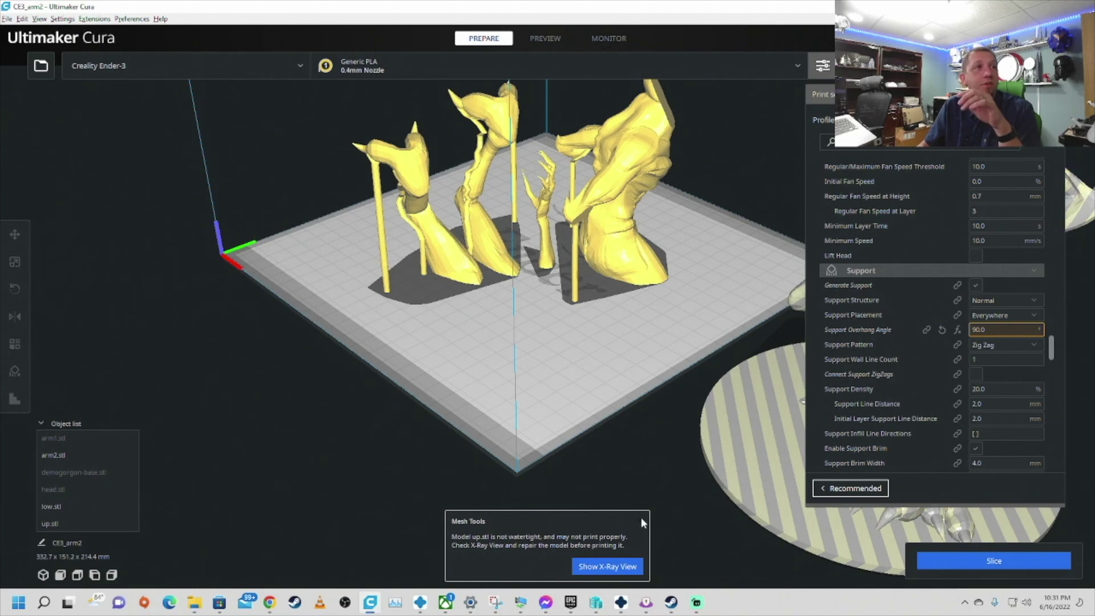
Move the low hand, yellow torso and arm2 hand pieces aside to the left.
right_click_drag(635, 496, 717, 366)
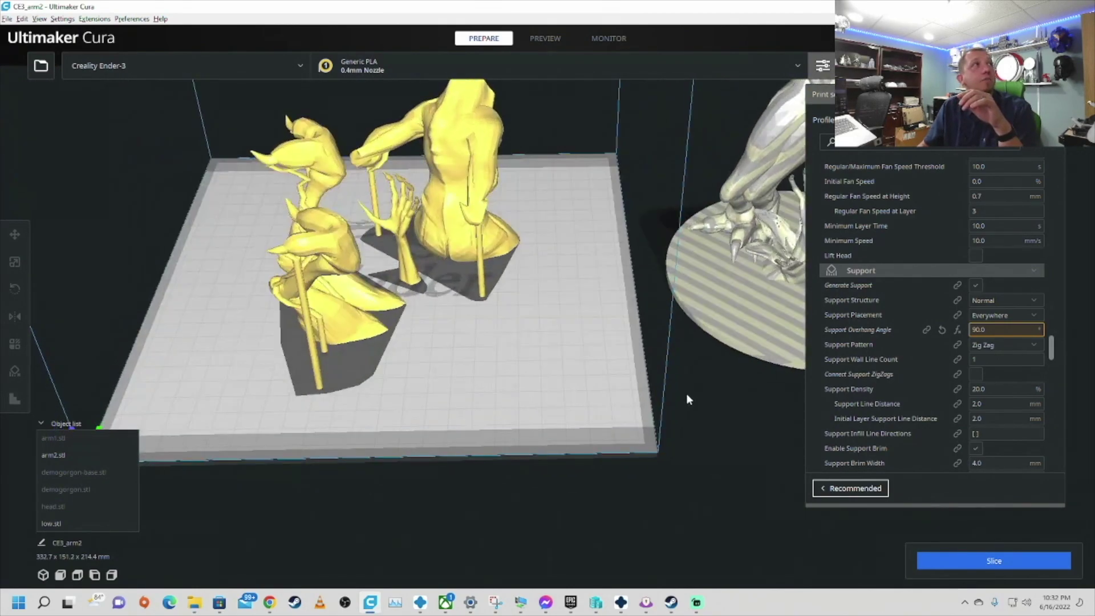
left_click_drag(357, 322, 217, 171)
left_click(457, 156)
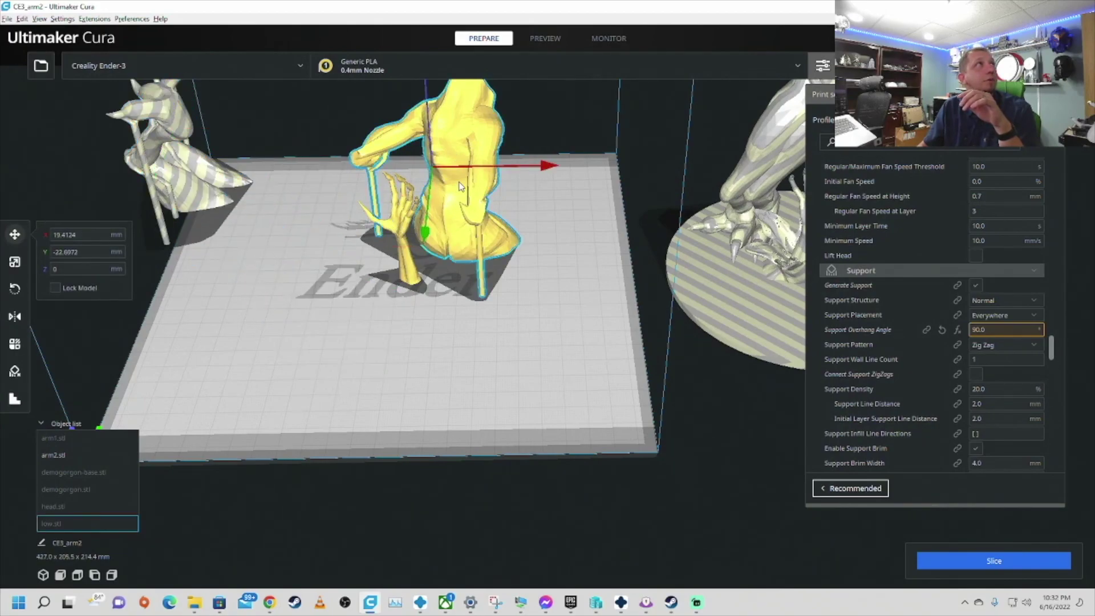
left_click_drag(457, 155, 188, 194)
left_click(406, 258)
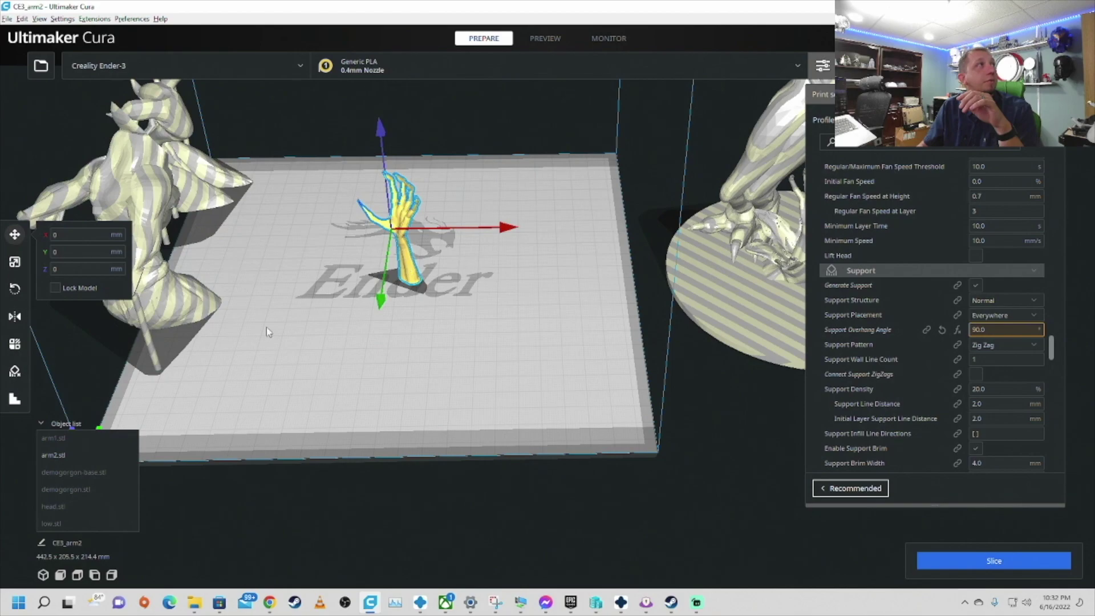
left_click_drag(407, 258, 225, 333)
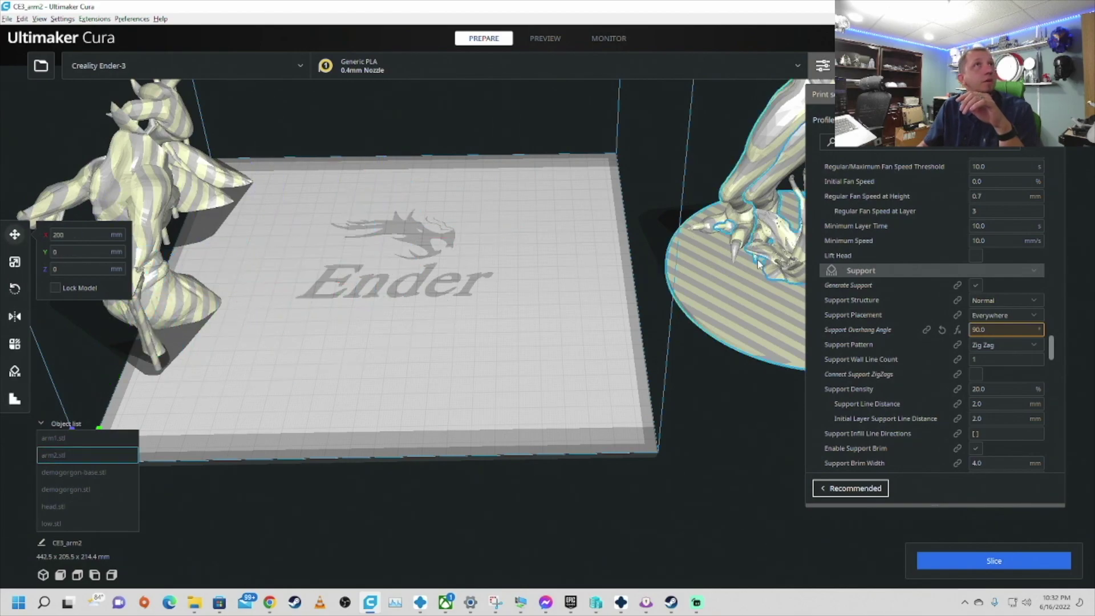
Centre the demogorgon base on the plate and check it in Front View.
left_click(745, 296)
left_click_drag(744, 297, 362, 289)
right_click_drag(362, 289, 407, 25)
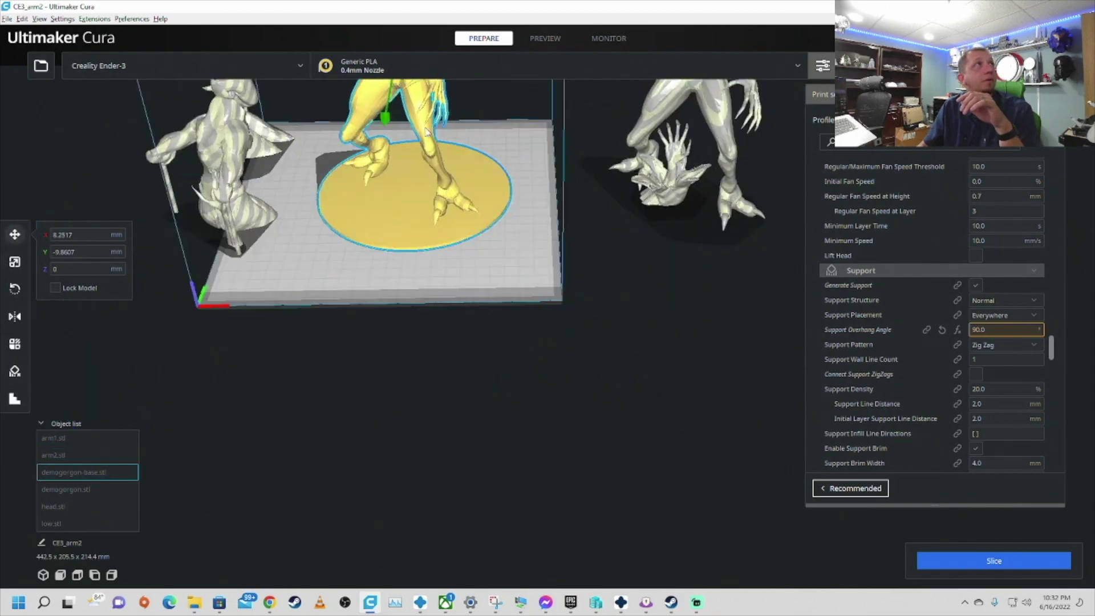
scroll(353, 49, "up", 5)
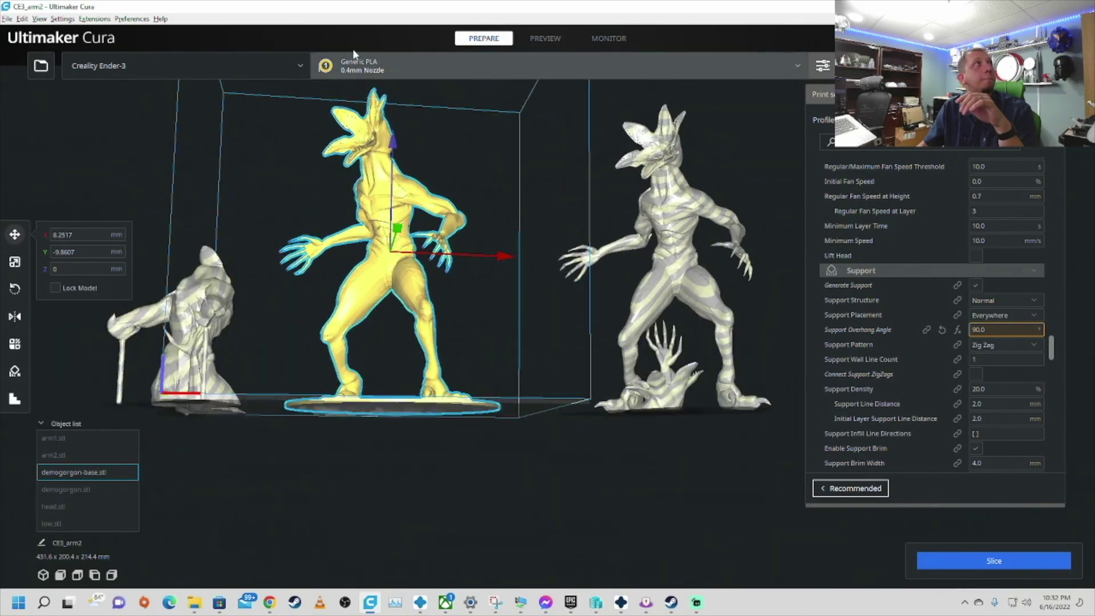
left_click(40, 18)
mouse_move(149, 33)
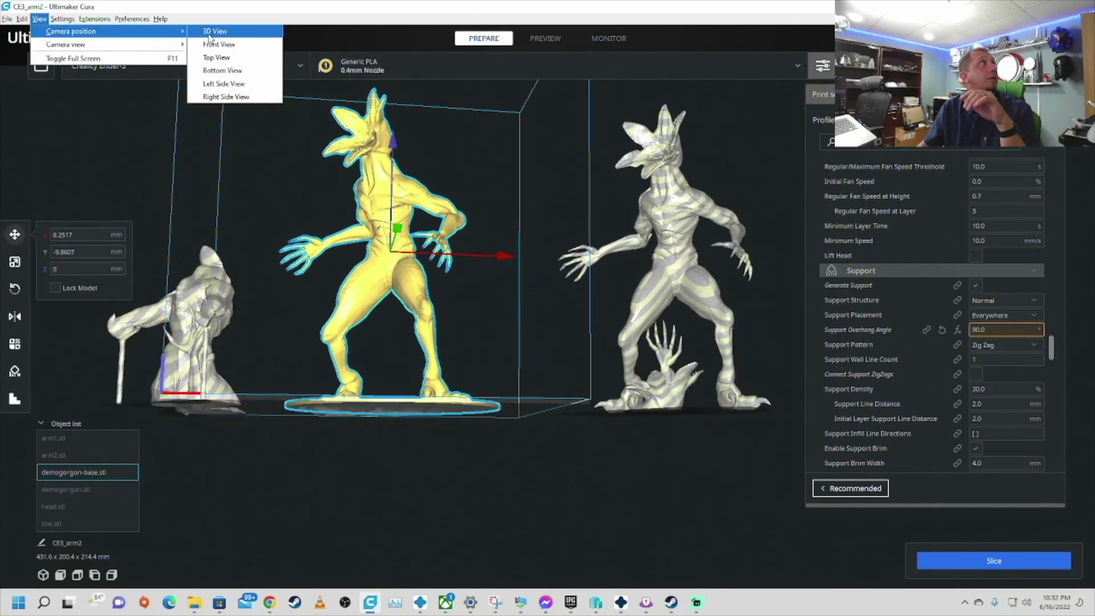
left_click(222, 45)
Delete the demogorgon base model.
right_click_drag(690, 203, 713, 227)
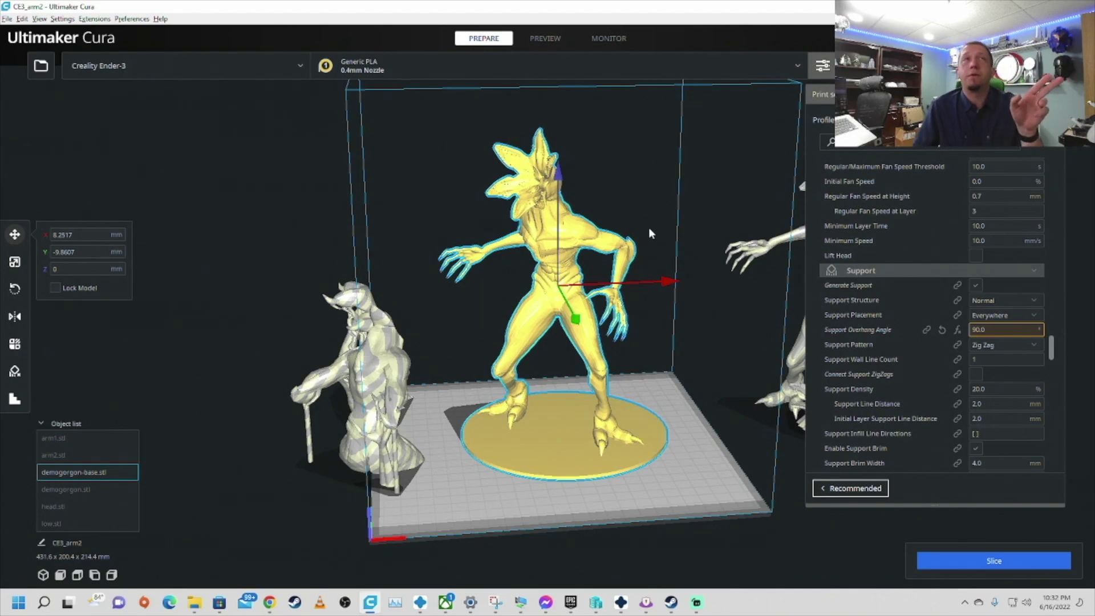
right_click_drag(734, 276, 750, 307)
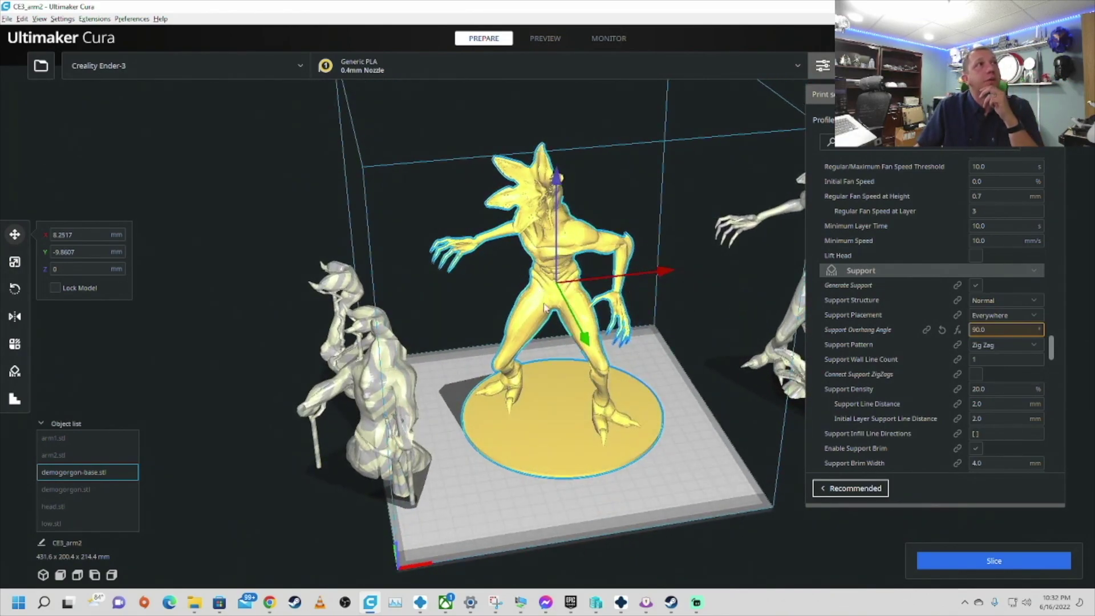
right_click(588, 393)
left_click(605, 418)
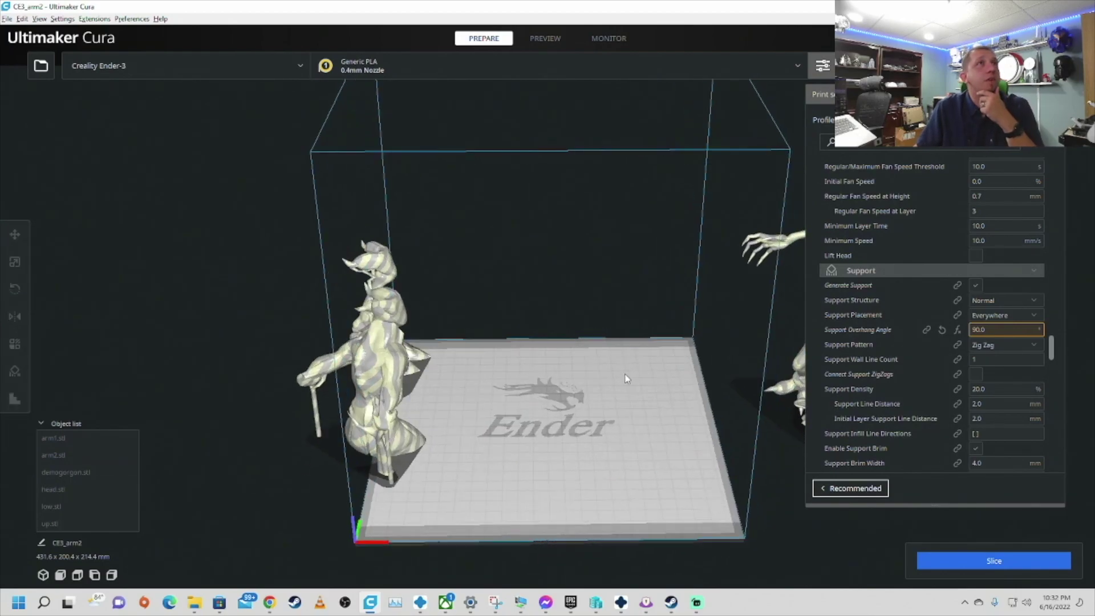
right_click_drag(626, 378, 742, 408)
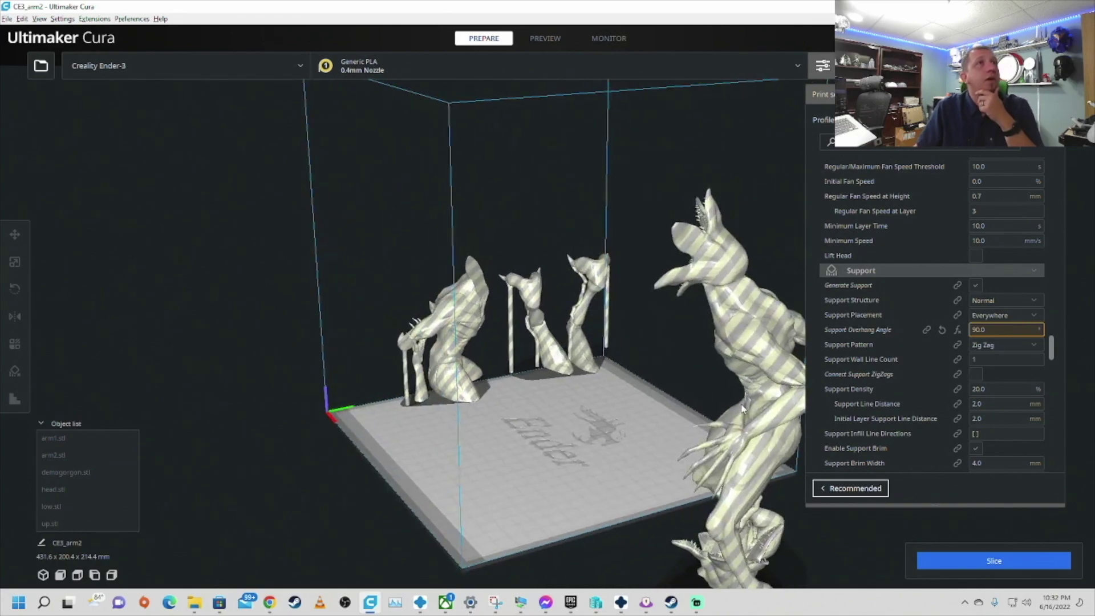
Move the full demogorgon figure to the plate centre and delete it.
left_click_drag(742, 408, 622, 298)
right_click_drag(621, 297, 706, 302)
left_click(14, 261)
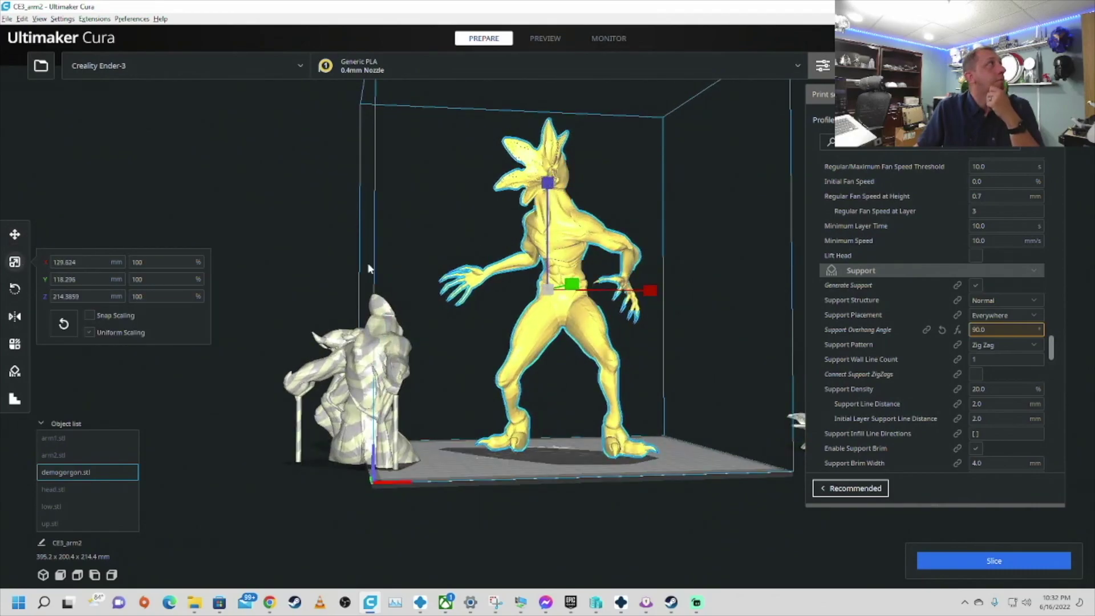
right_click_drag(637, 218, 600, 240)
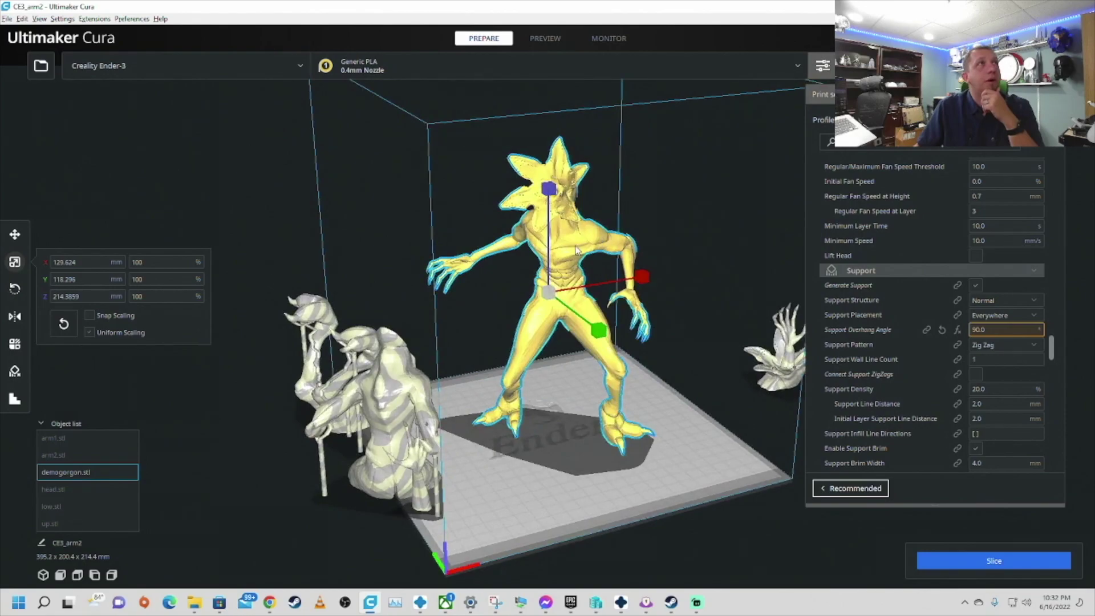
right_click(576, 249)
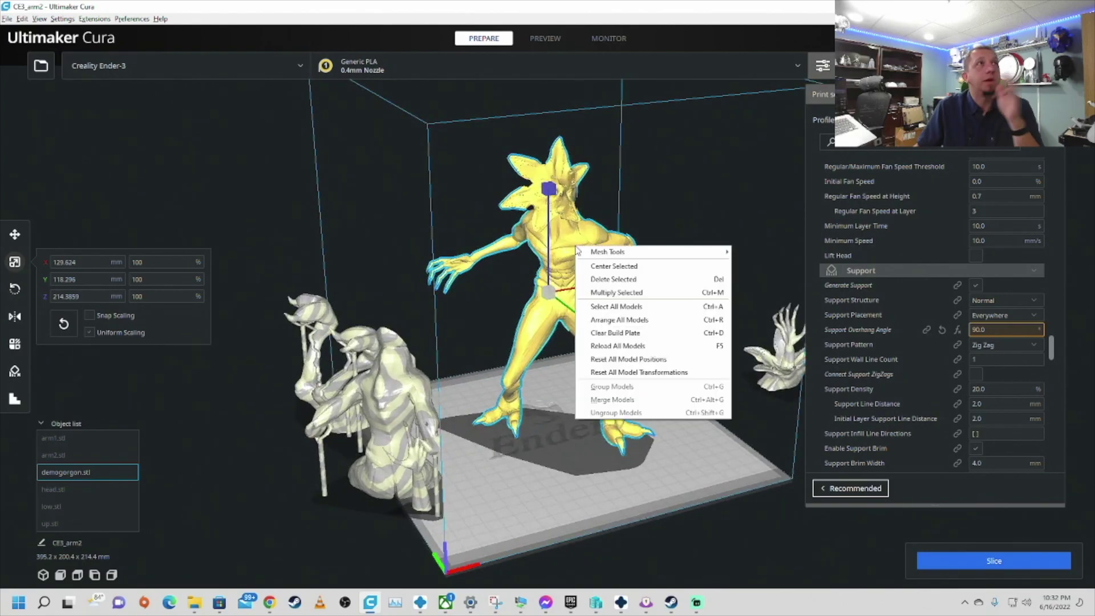
left_click(634, 280)
Arrange All Models to pack the remaining hands, head and torso pieces together.
right_click(581, 377)
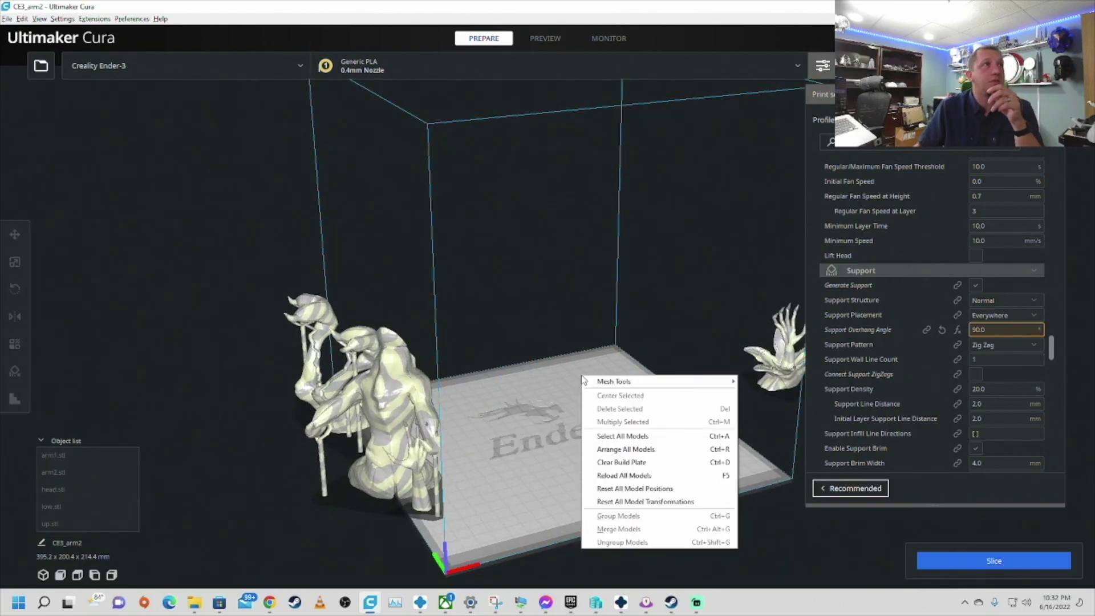
left_click(639, 448)
right_click_drag(326, 408, 652, 413)
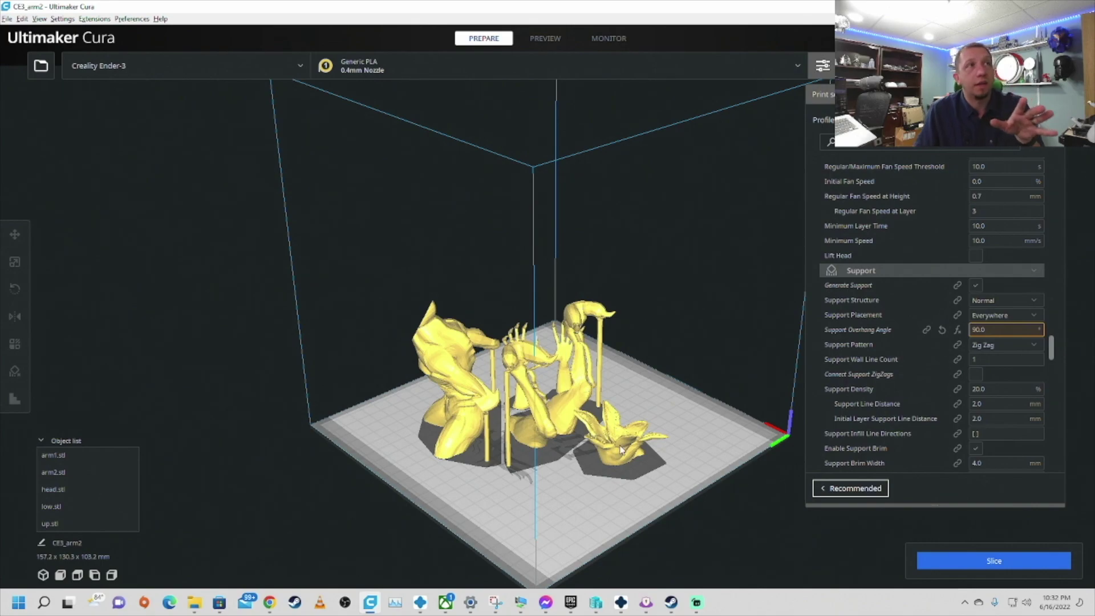
right_click_drag(622, 450, 474, 450)
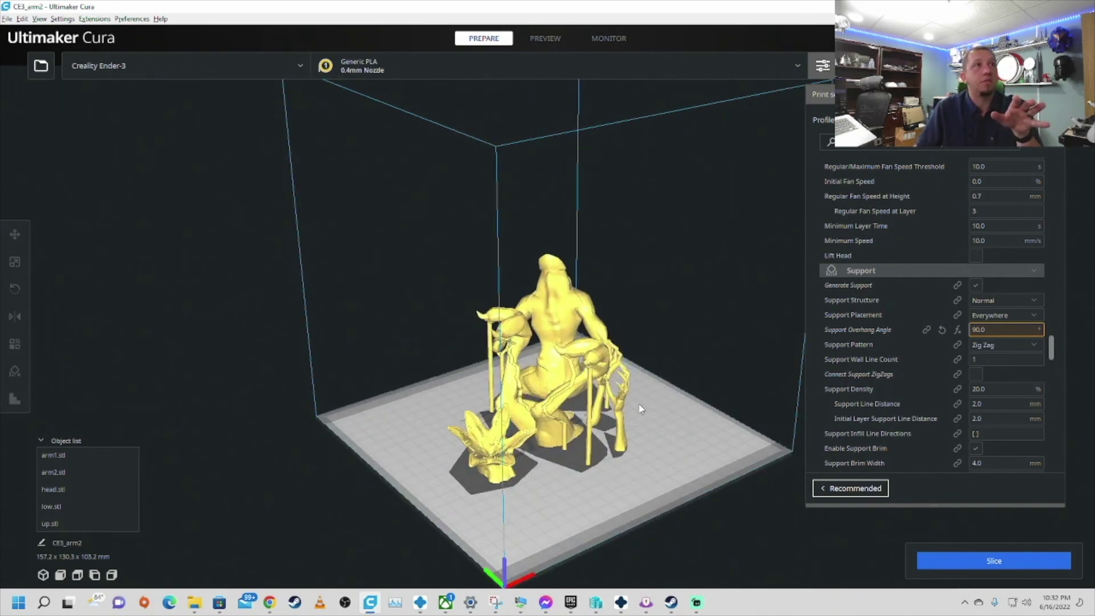
right_click_drag(640, 408, 494, 408)
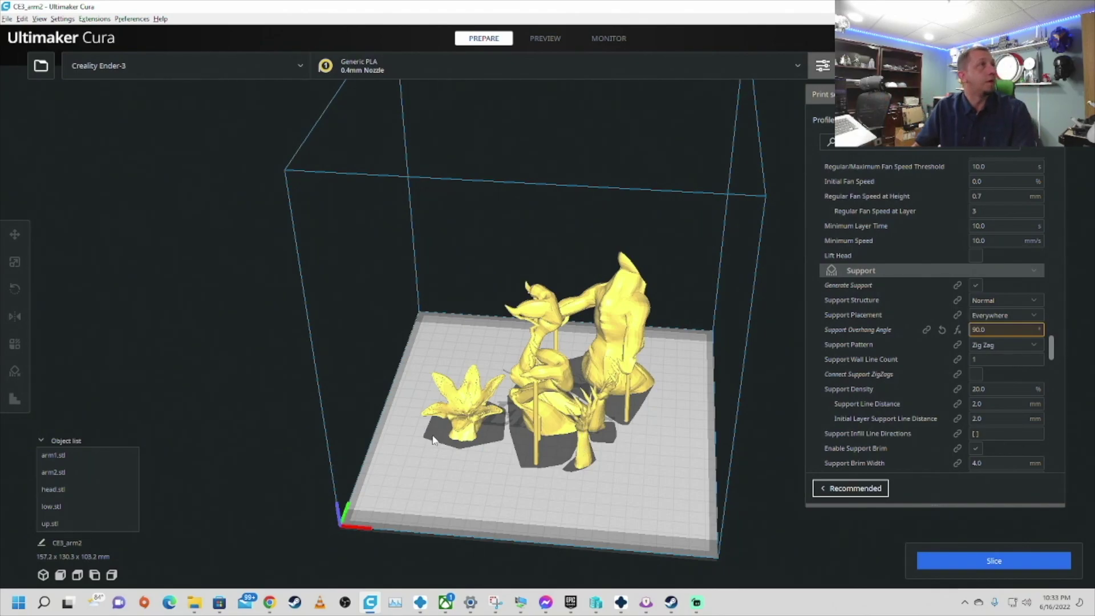
right_click(482, 478)
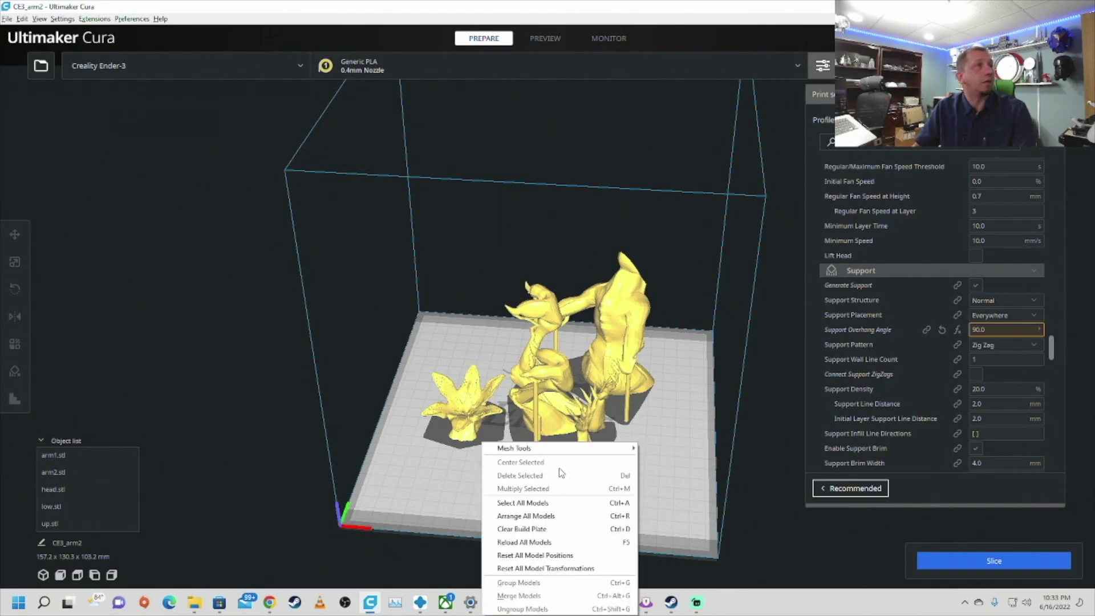
Select all five models and scale them to 200% in X.
left_click(545, 503)
double_click(166, 264)
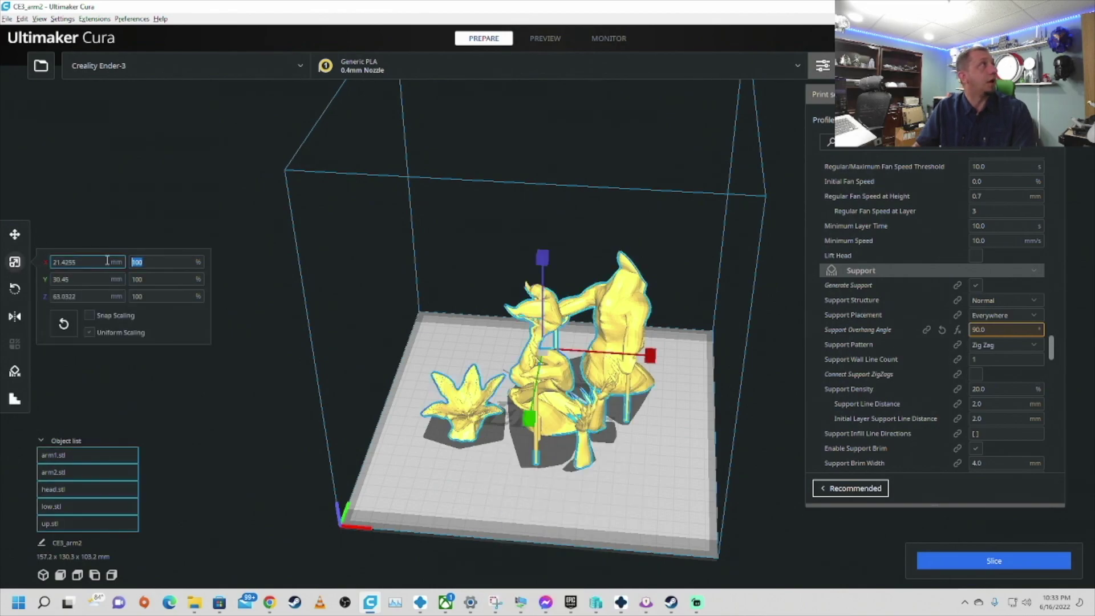
type("2")
left_click(360, 372)
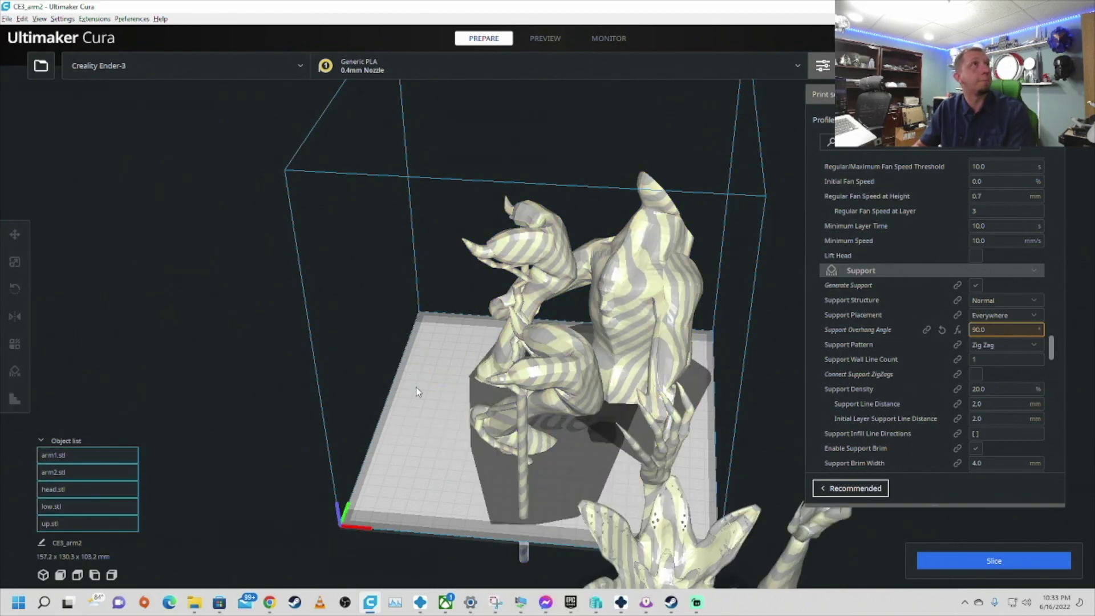
left_click(508, 397)
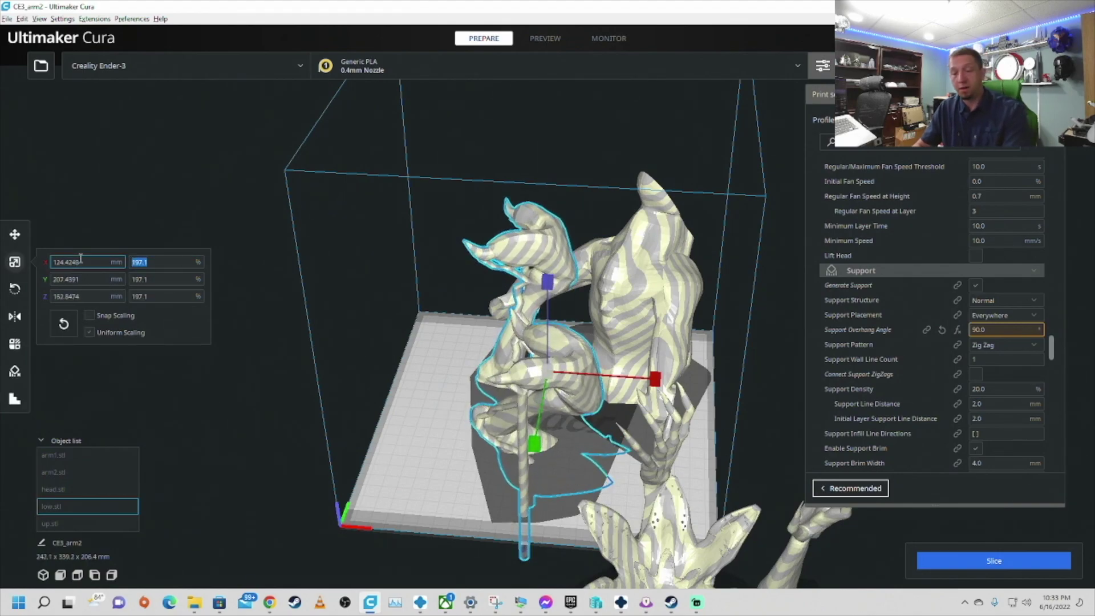
key("Return")
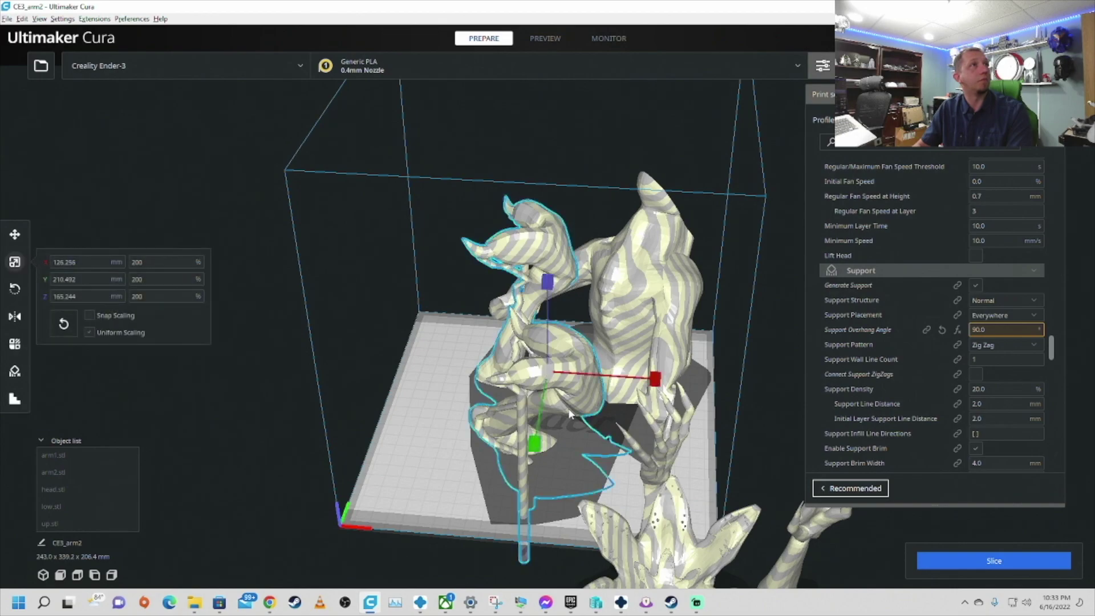
Move the low hand piece and the torso to the left.
left_click(16, 236)
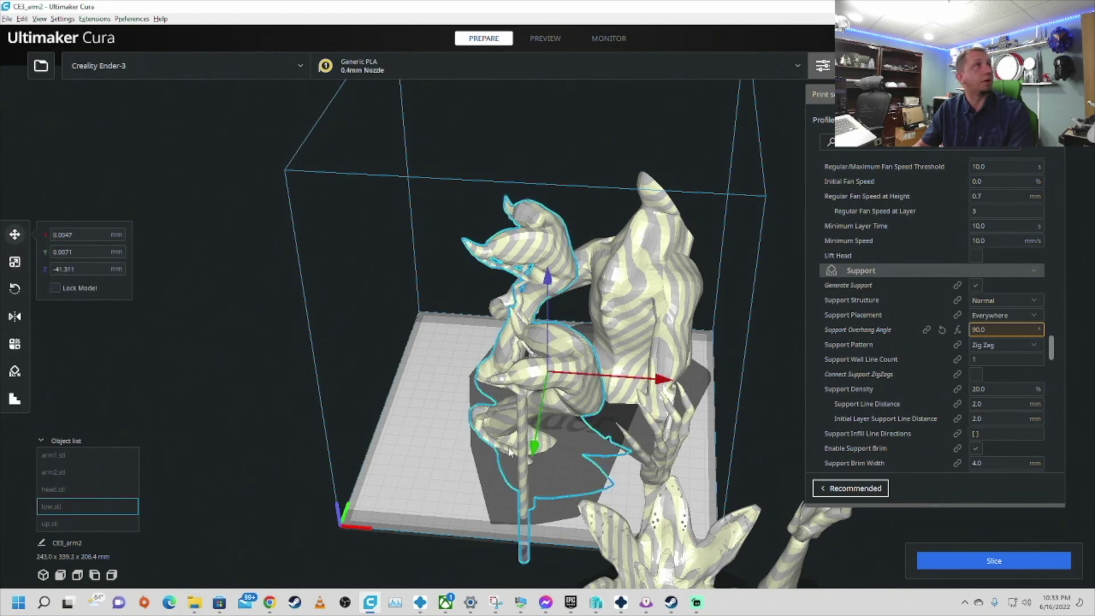
left_click_drag(531, 482, 171, 434)
left_click_drag(569, 431, 561, 400)
right_click_drag(561, 399, 377, 385)
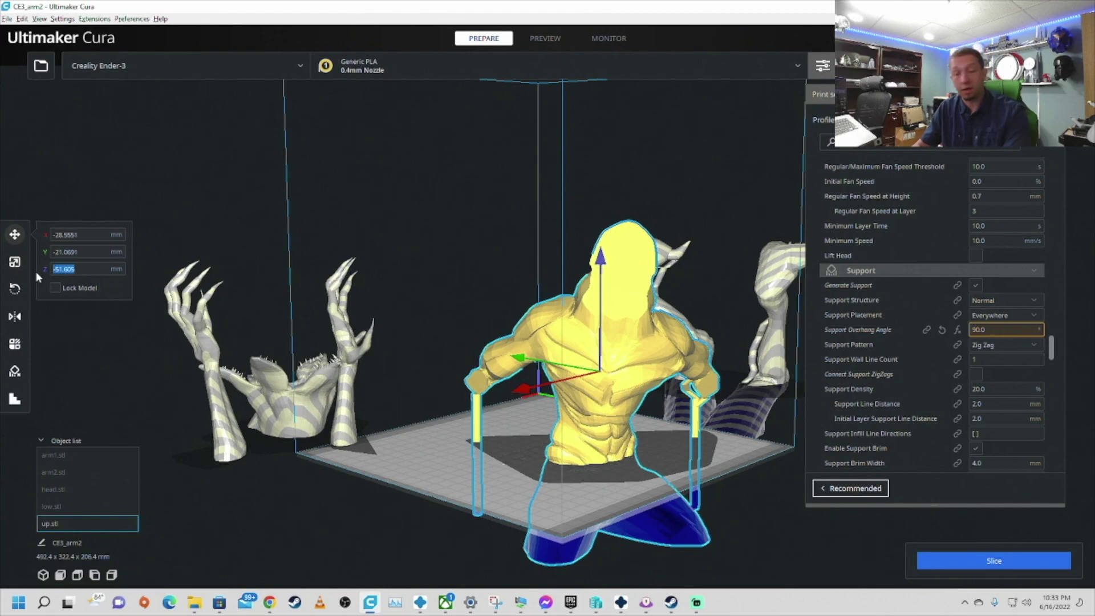
key("Return")
right_click_drag(786, 445, 660, 473)
left_click_drag(637, 462, 646, 448)
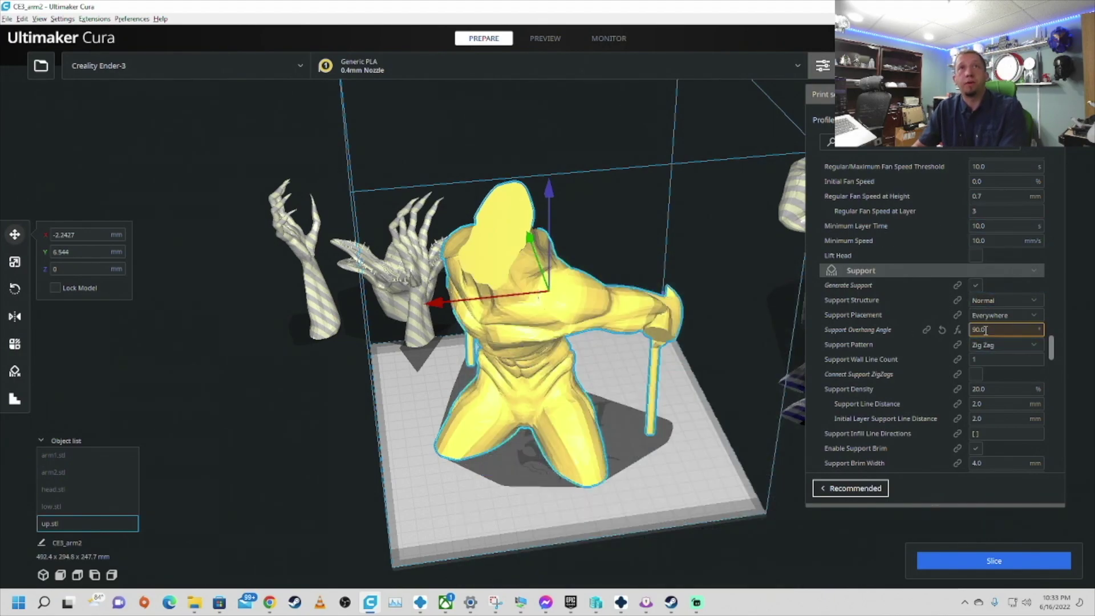
mouse_move(1002, 342)
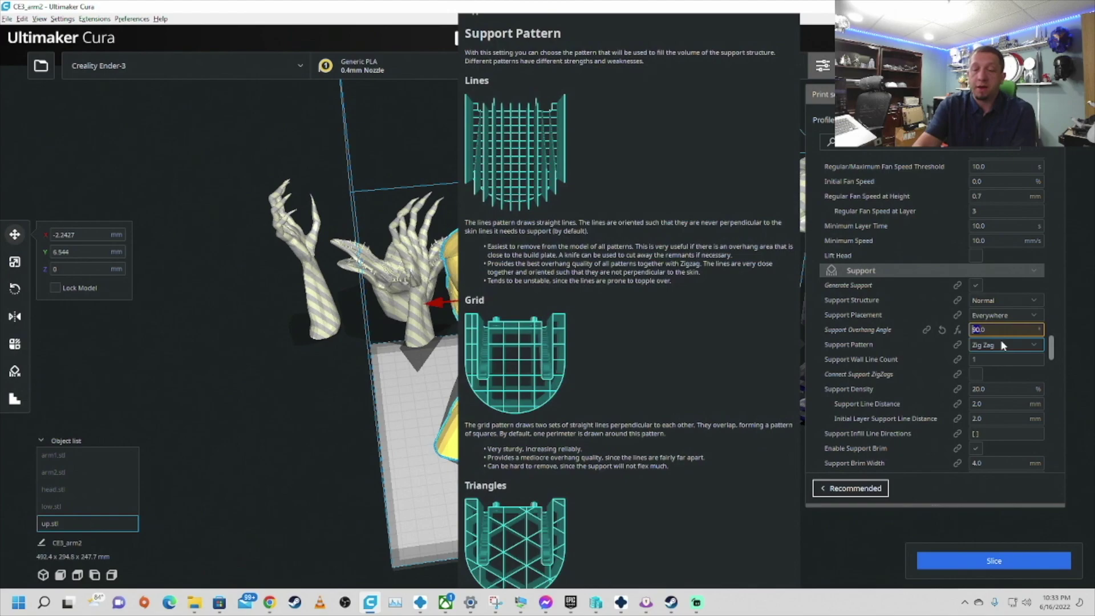
key("Return")
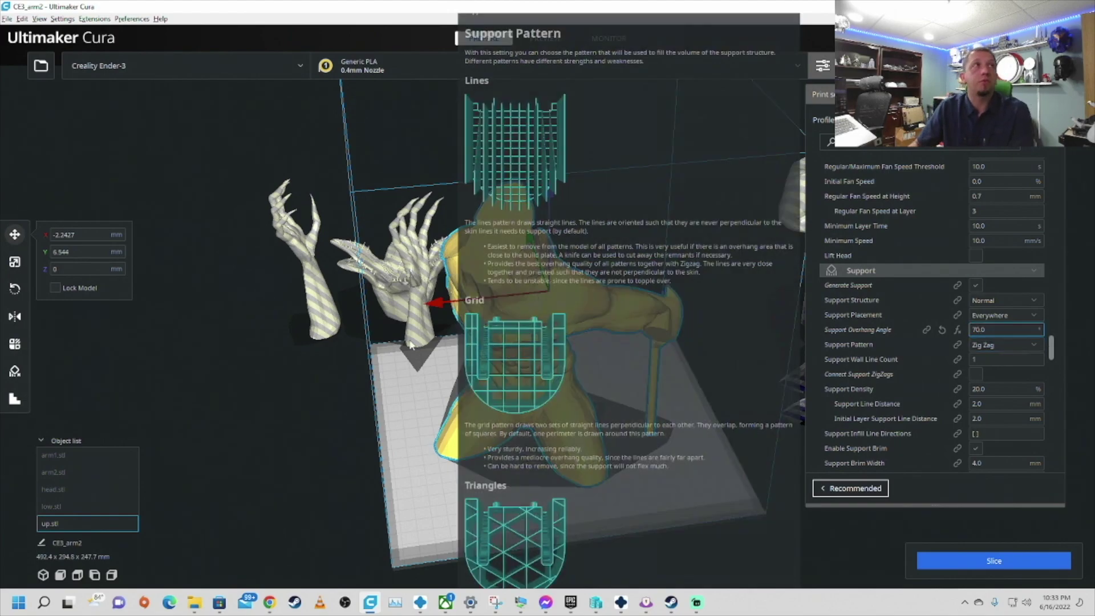
left_click(422, 384)
right_click_drag(422, 384, 687, 293)
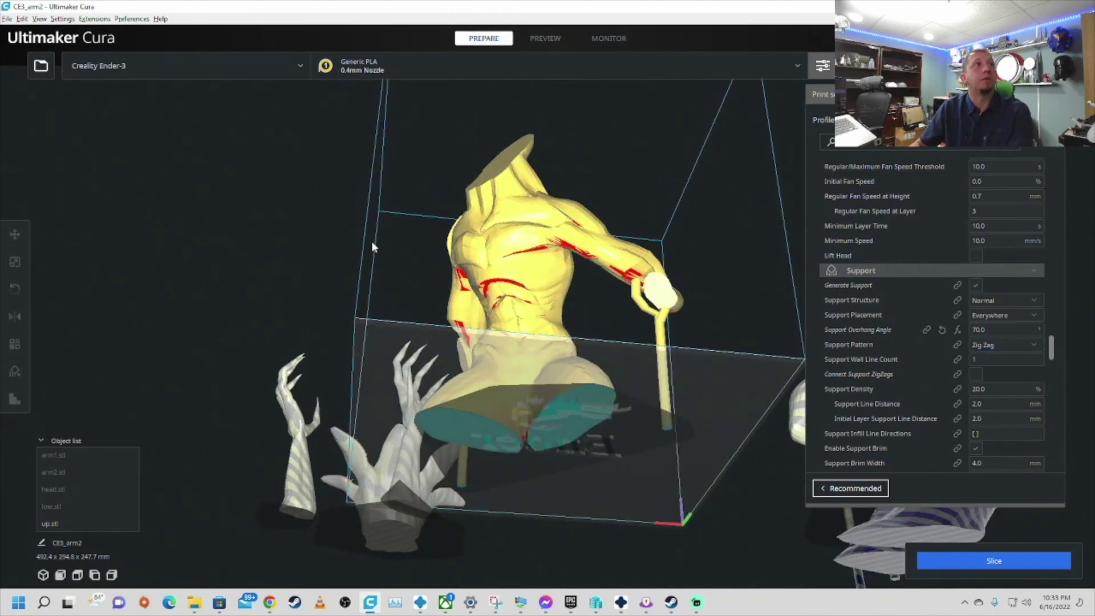
right_click_drag(372, 246, 652, 345)
right_click_drag(622, 507, 574, 443)
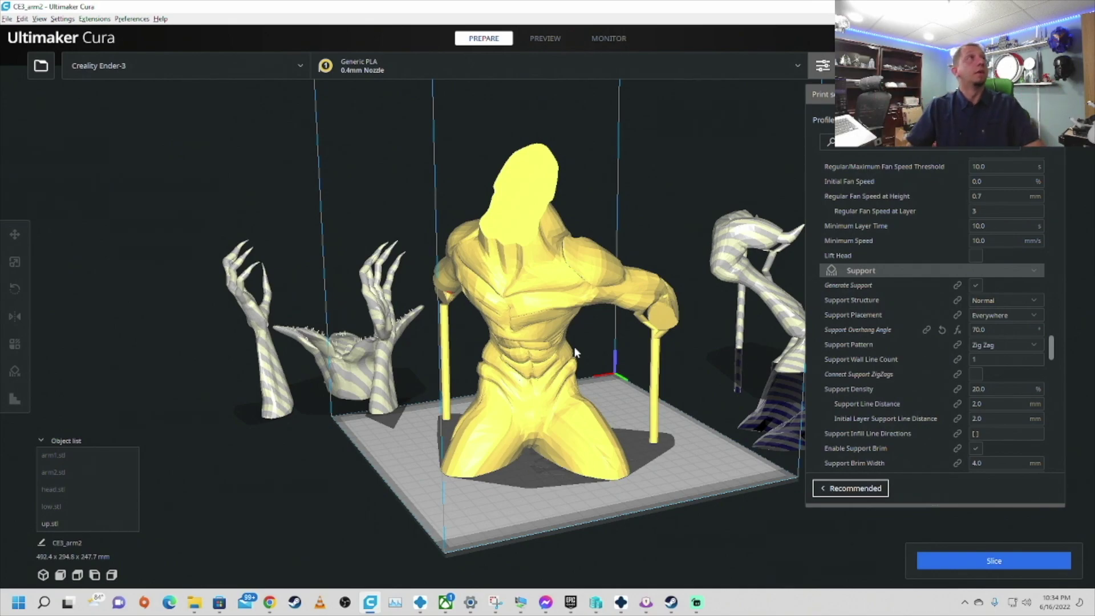
right_click_drag(623, 354, 733, 402)
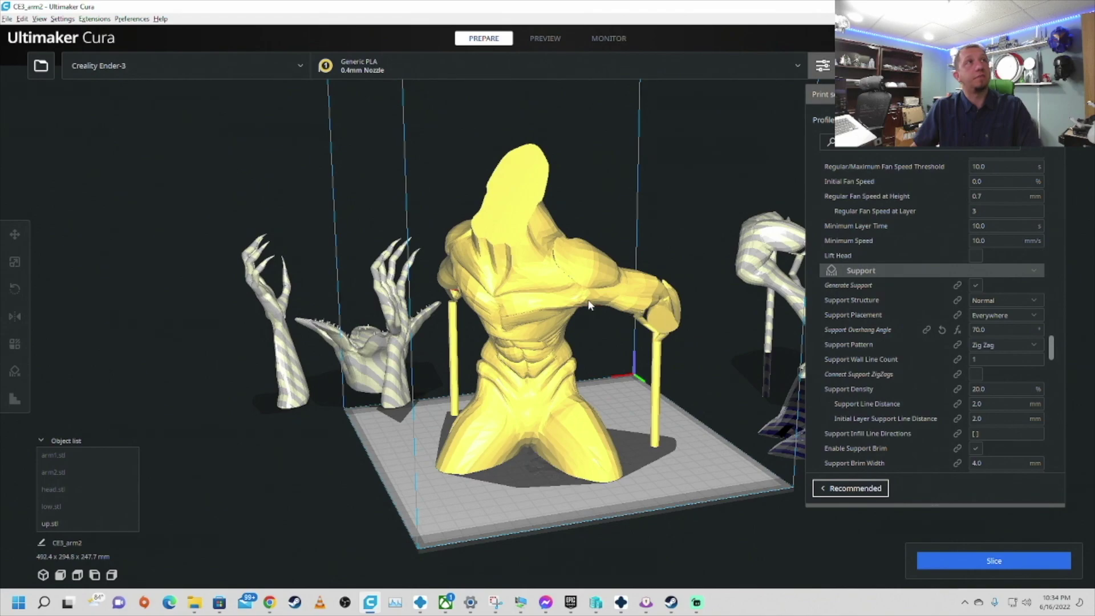
right_click_drag(589, 305, 725, 388)
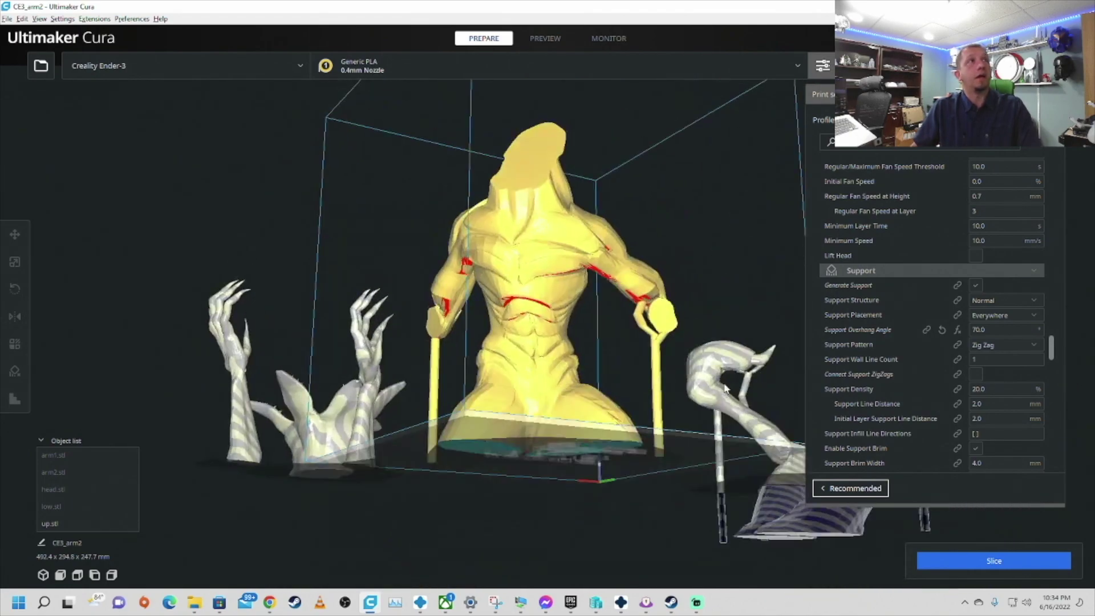
right_click(531, 258)
Delete the torso and move the low.stl arms to the plate centre at Z 0.
left_click(602, 285)
right_click_drag(602, 285, 678, 365)
left_click(699, 363)
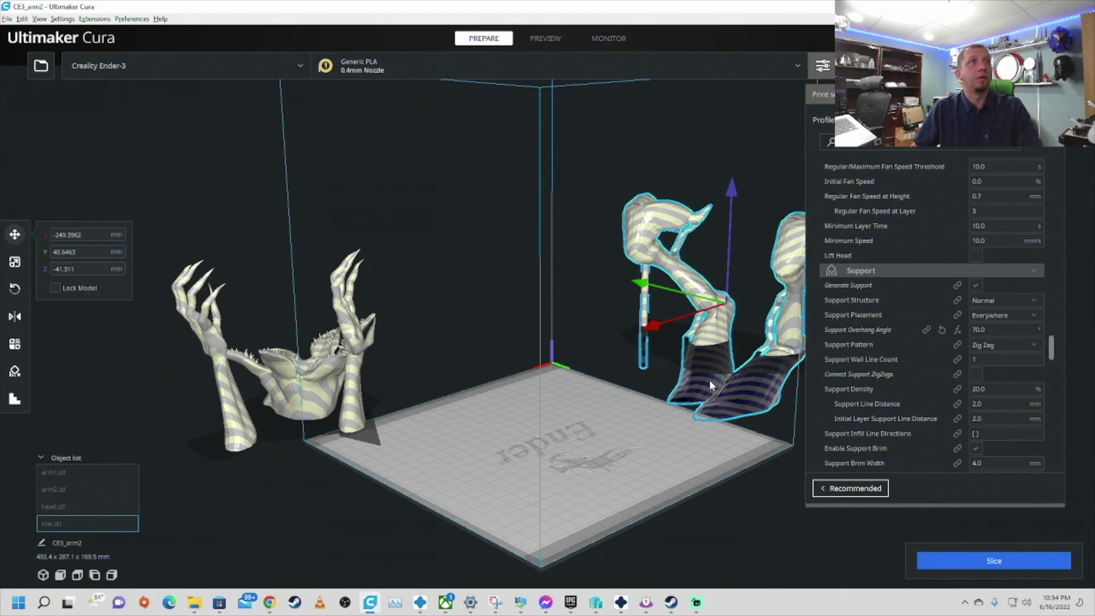
left_click_drag(709, 380, 511, 474)
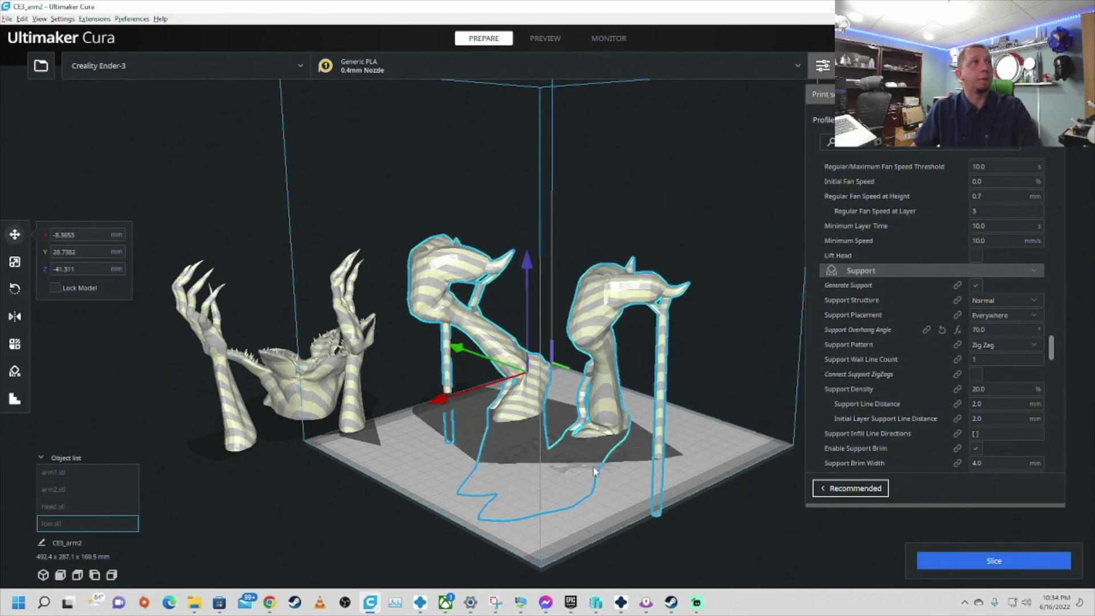
double_click(79, 268)
type("0")
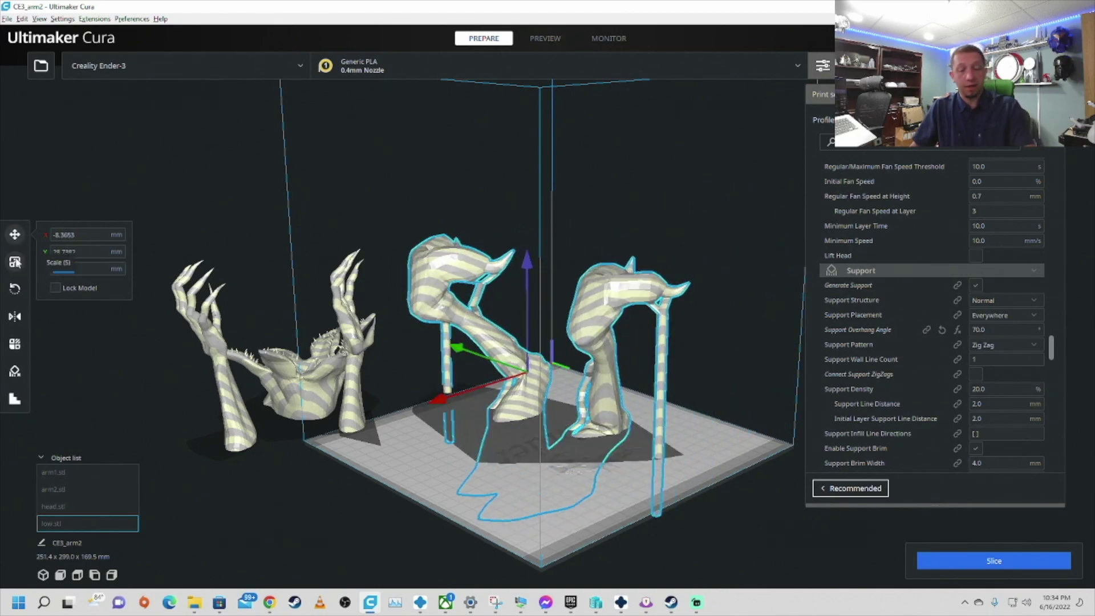
left_click(418, 446)
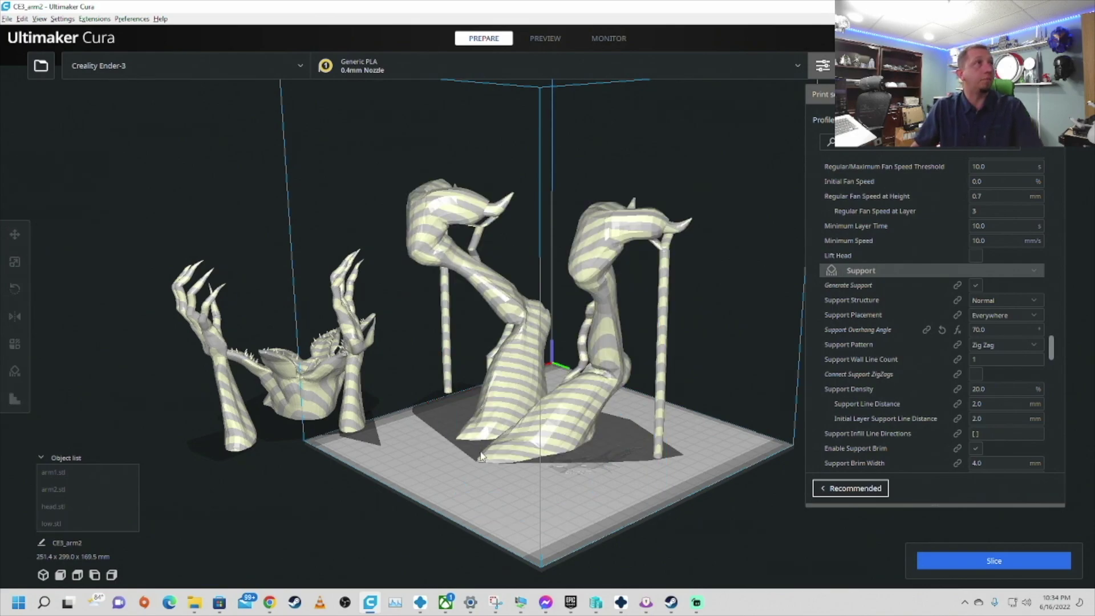
right_click_drag(419, 446, 330, 505)
Shift the arms model about 41 mm and tilt it -30 degrees.
left_click(563, 424)
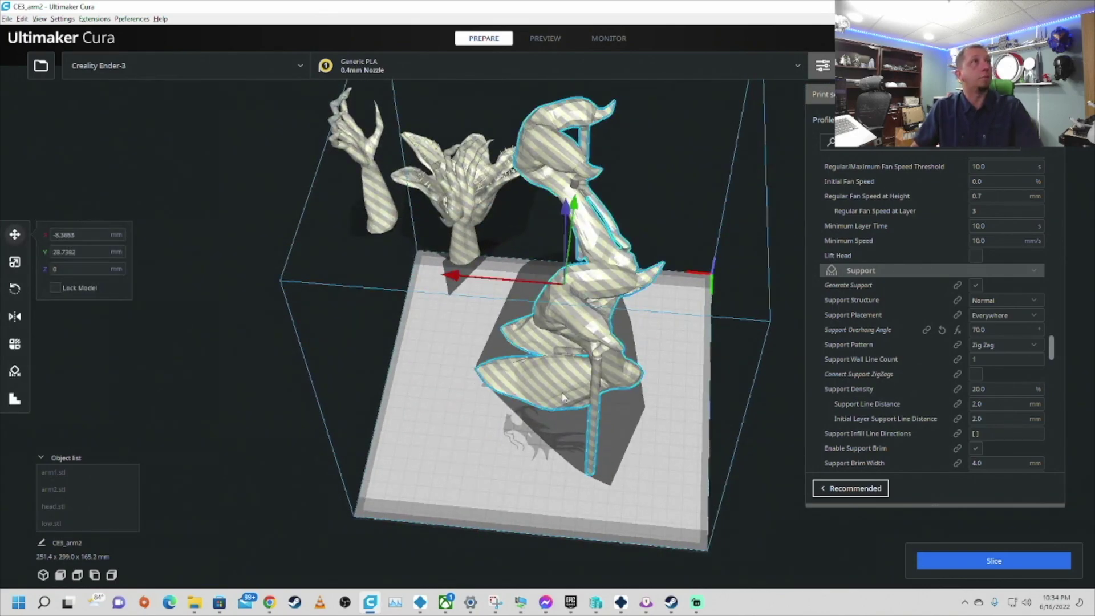
left_click_drag(553, 389, 543, 442)
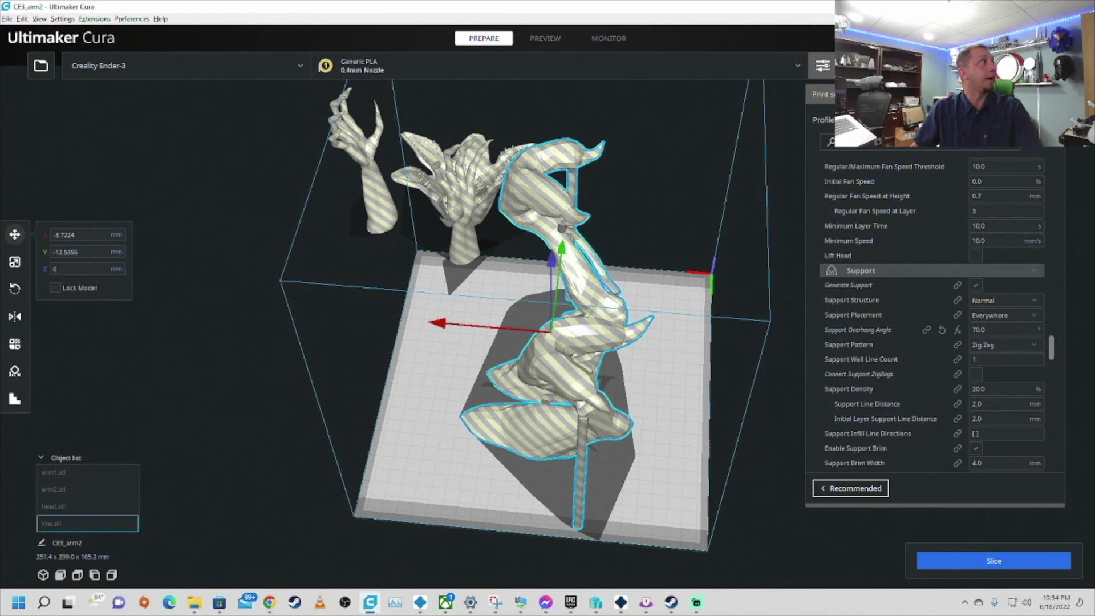
left_click(15, 289)
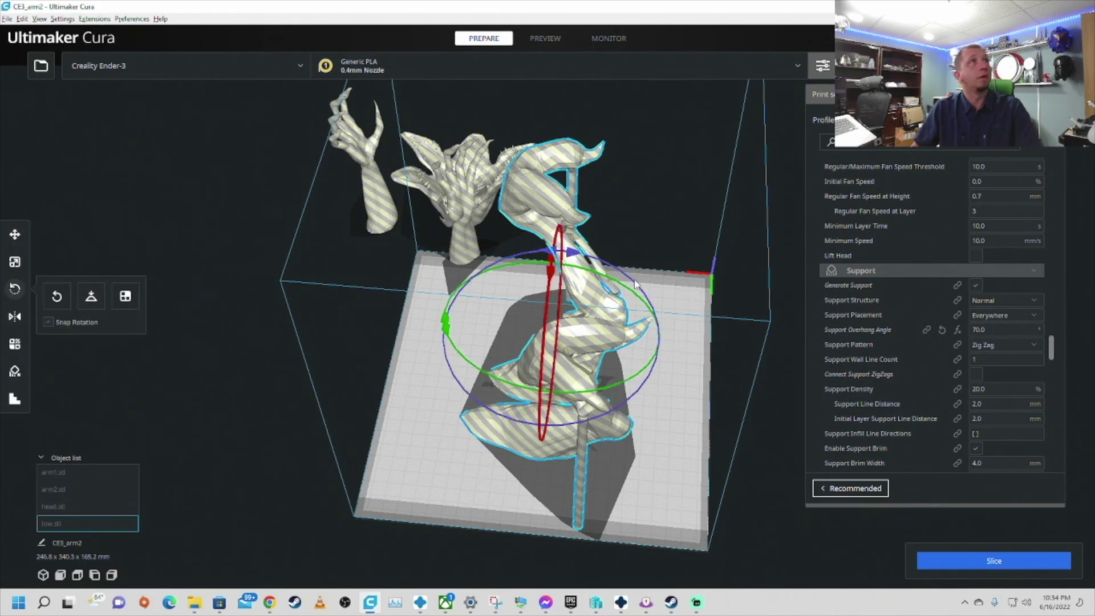
mouse_move(635, 284)
left_mouse_down()
mouse_move(665, 356)
mouse_move(630, 278)
left_mouse_up()
right_click_drag(630, 278, 676, 310)
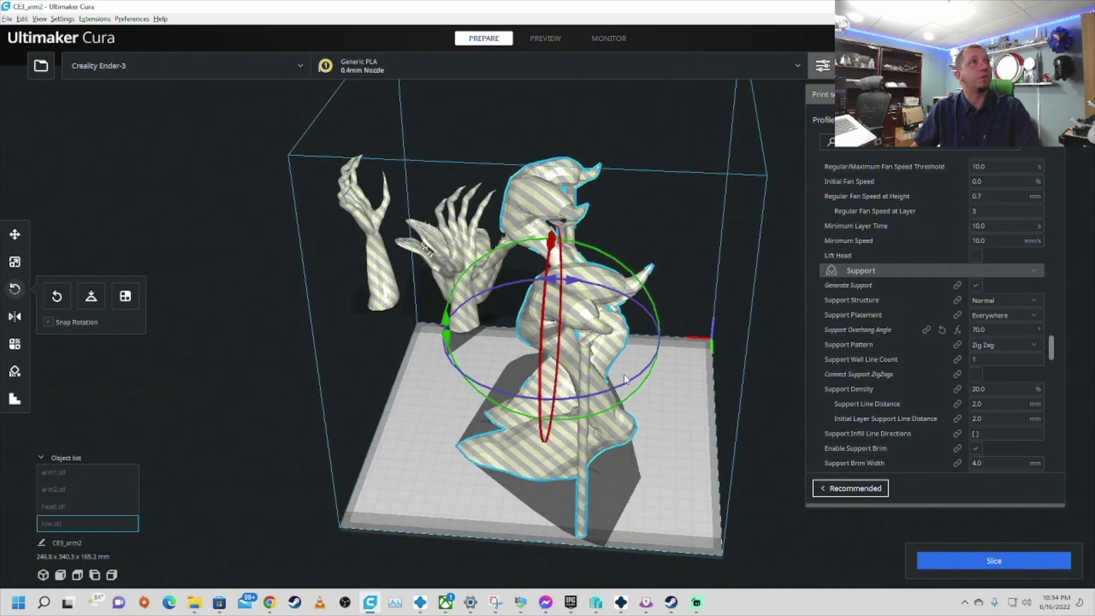
left_click_drag(630, 382, 565, 465)
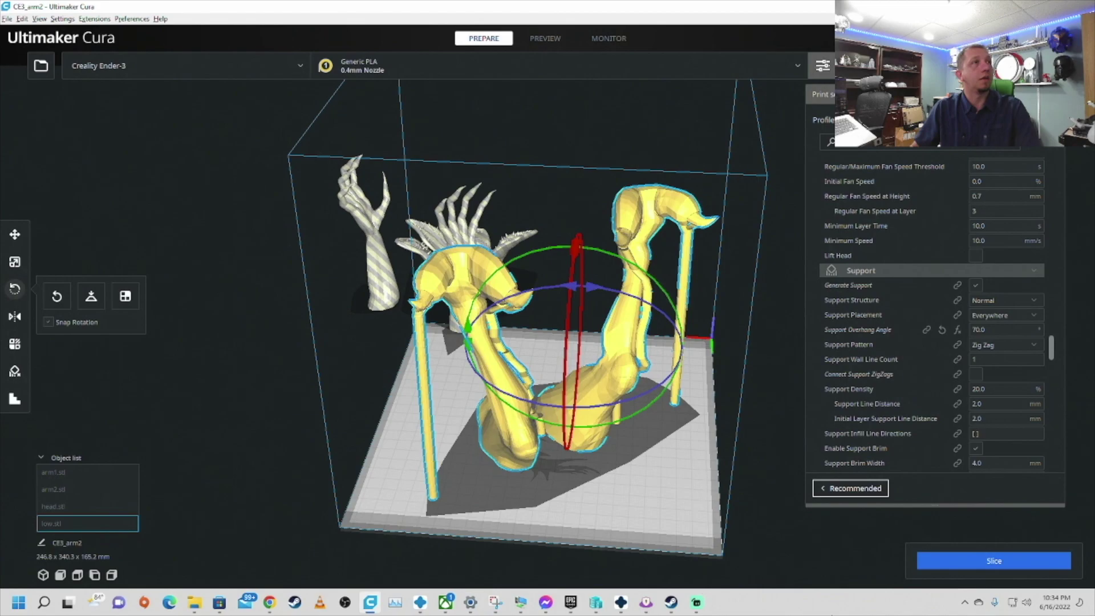
left_click(717, 497)
right_click_drag(717, 496, 559, 333)
Nudge the tilted arms model slightly into place on the plate.
left_click(578, 375)
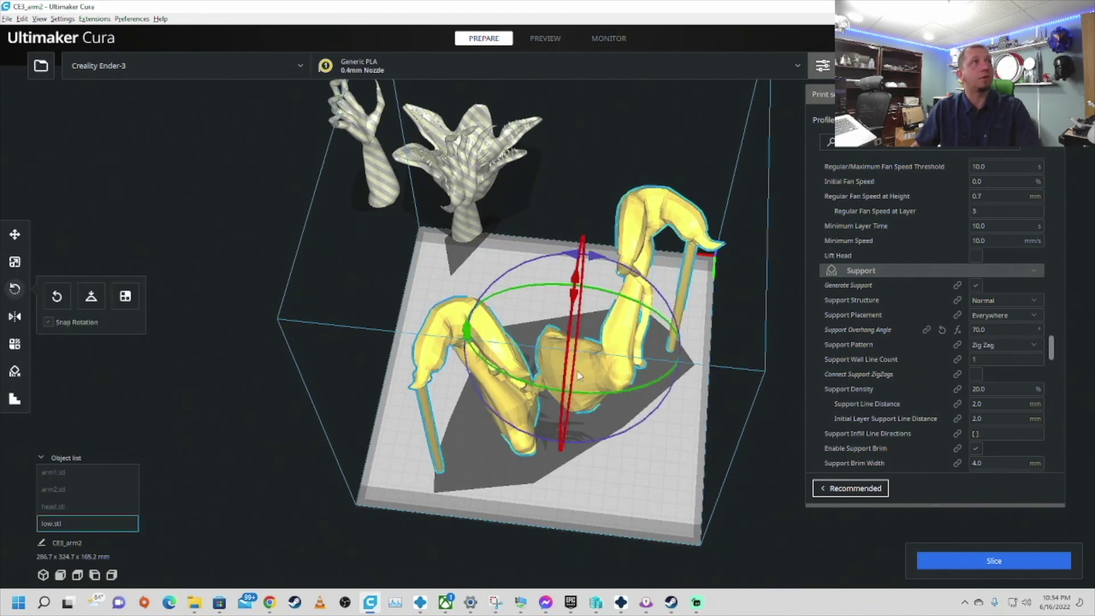
left_click(22, 230)
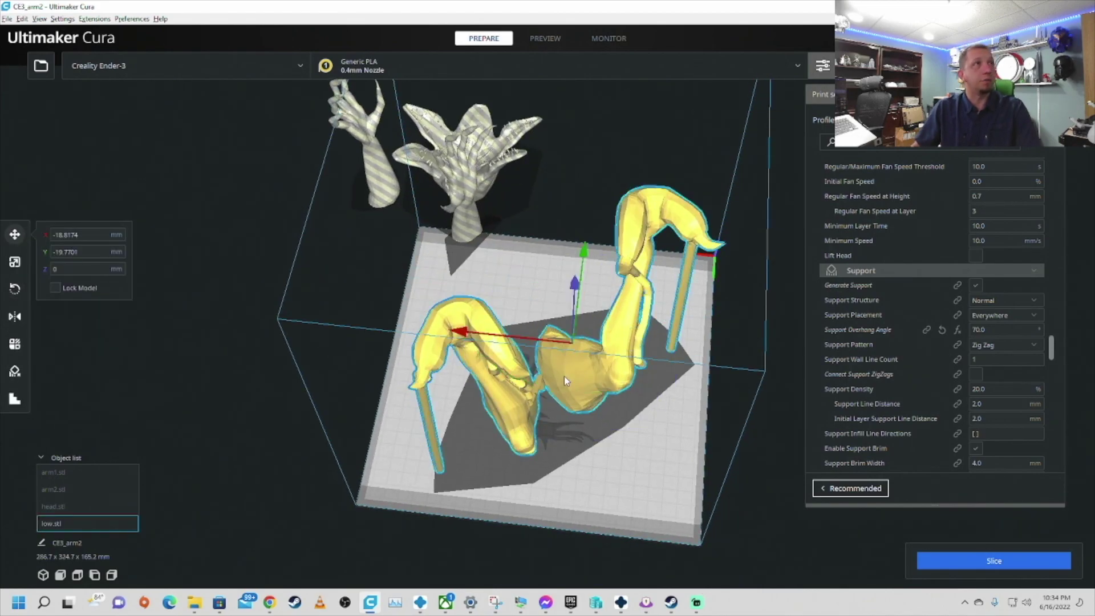
left_click_drag(567, 381, 561, 390)
left_click(583, 419)
right_click_drag(583, 419, 565, 308)
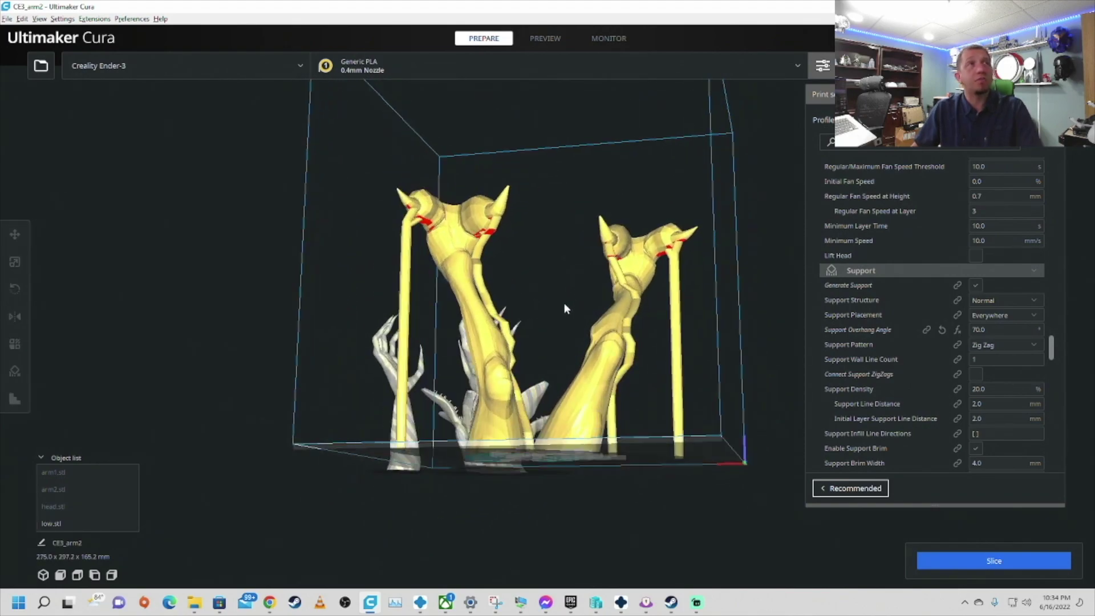
scroll(970, 325, "up", 1)
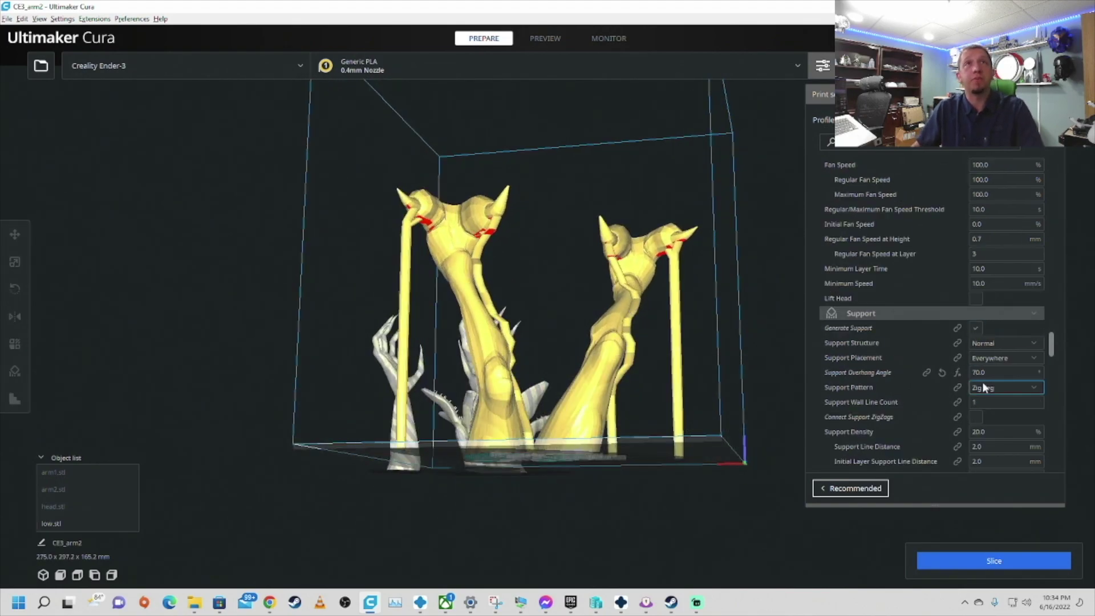
Set Support Overhang Angle to 90°, check the supports from above and below, and select low.stl.
mouse_move(952, 375)
type("9")
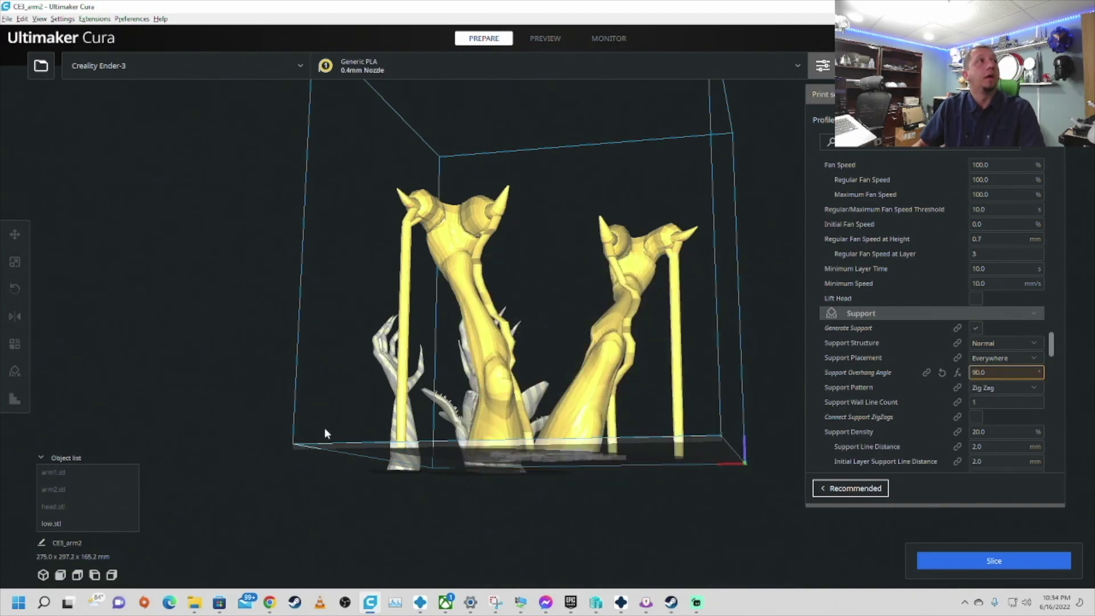
right_click_drag(546, 405, 428, 258)
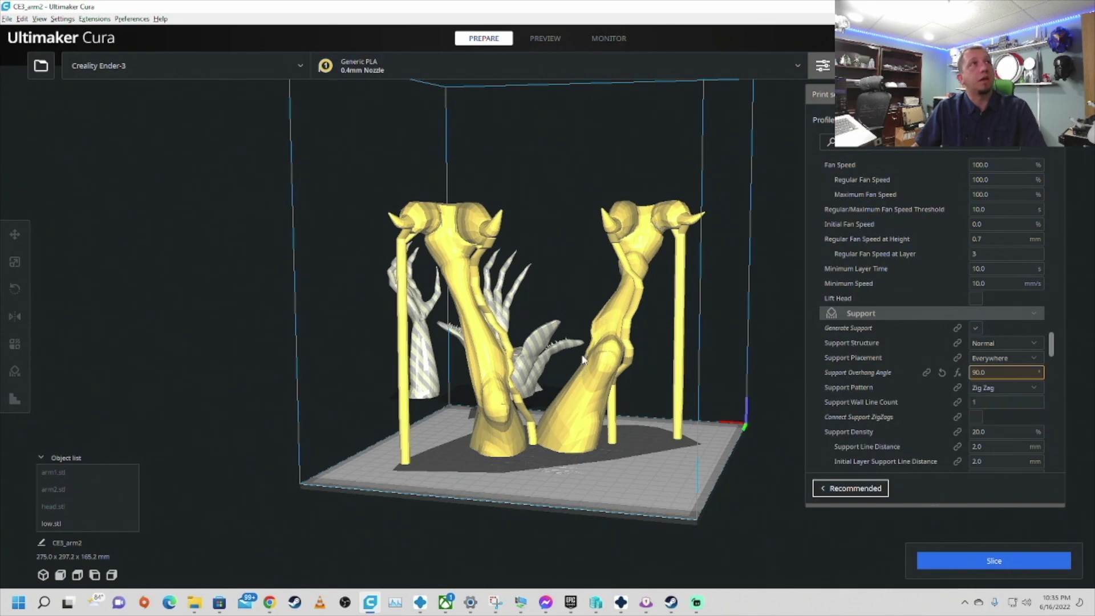
right_click_drag(583, 360, 596, 290)
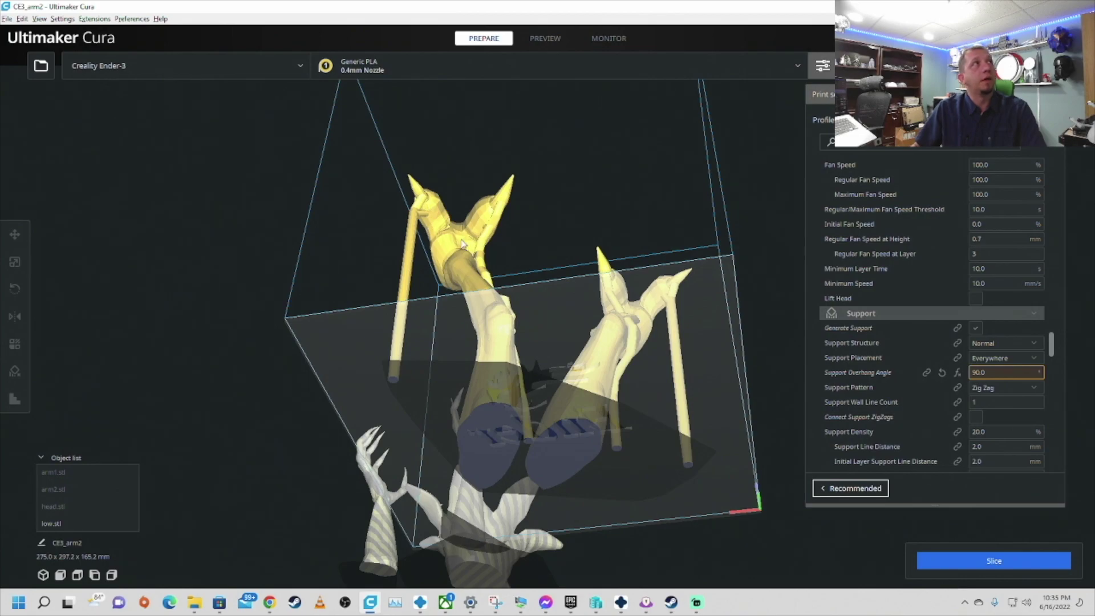
right_click_drag(431, 231, 536, 398)
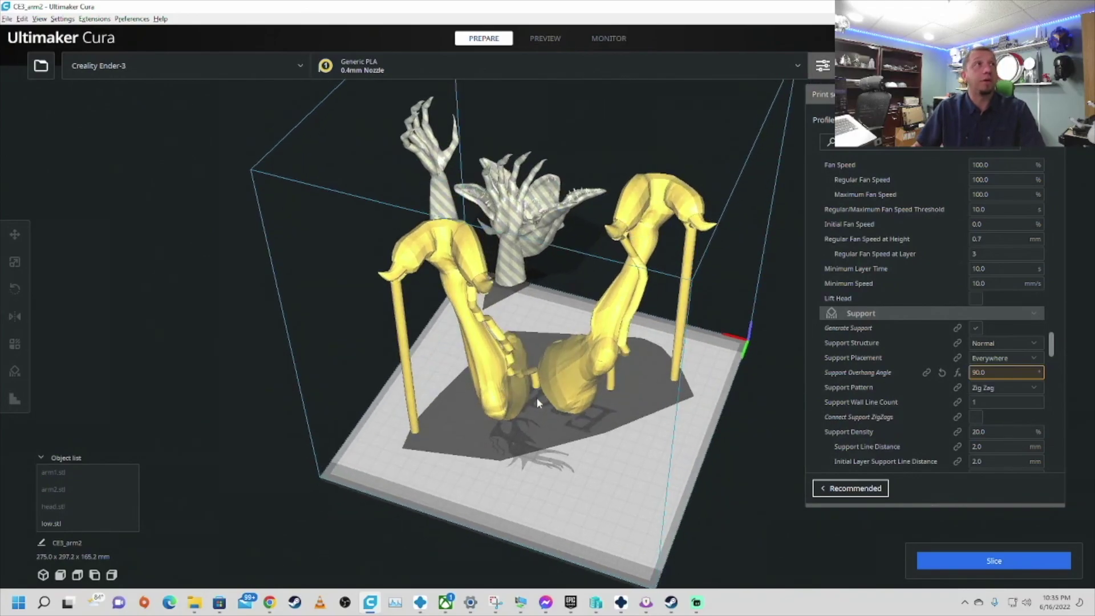
left_click(591, 361)
Delete the low.stl arms model and drag arm2, arm1 and head onto the build plate.
right_click(586, 362)
left_click(693, 394)
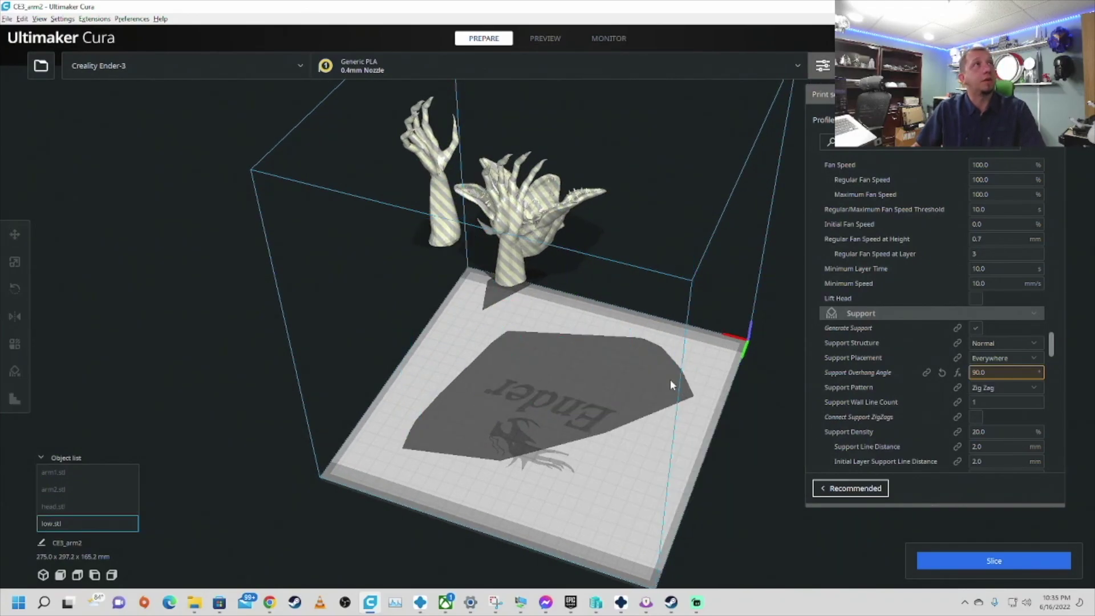
left_click(513, 283)
left_click_drag(513, 284, 593, 448)
left_click(448, 228)
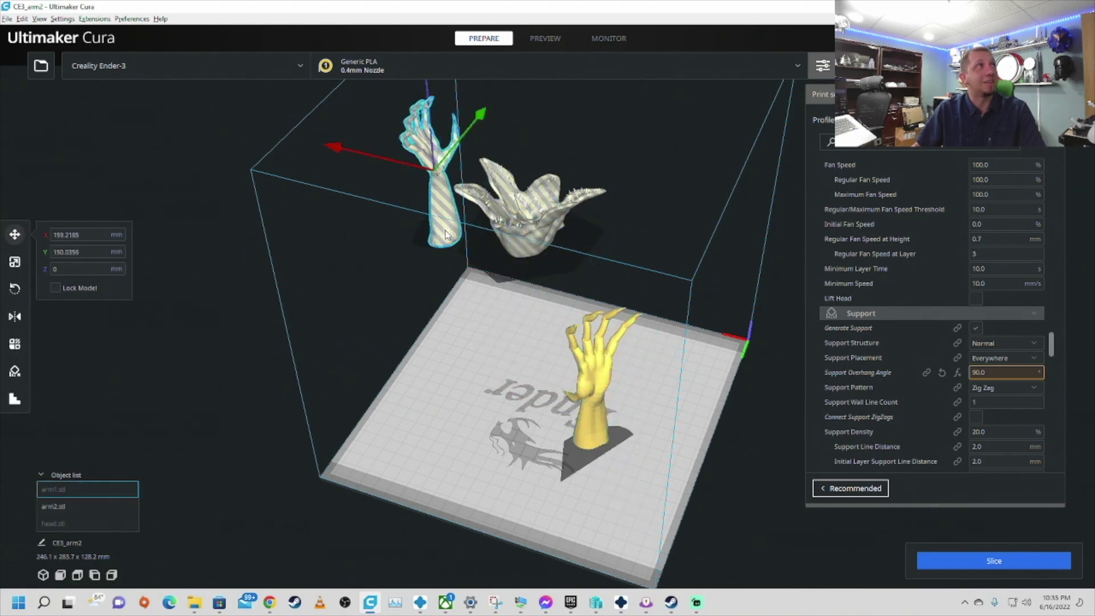
left_click_drag(448, 228, 481, 422)
left_click(530, 245)
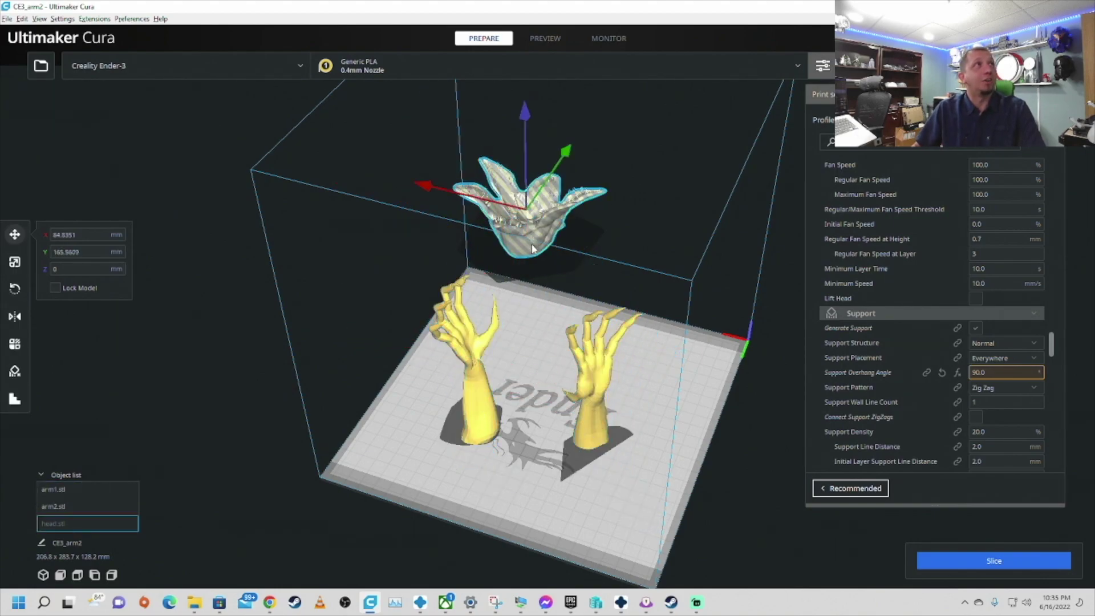
left_click_drag(531, 246, 559, 379)
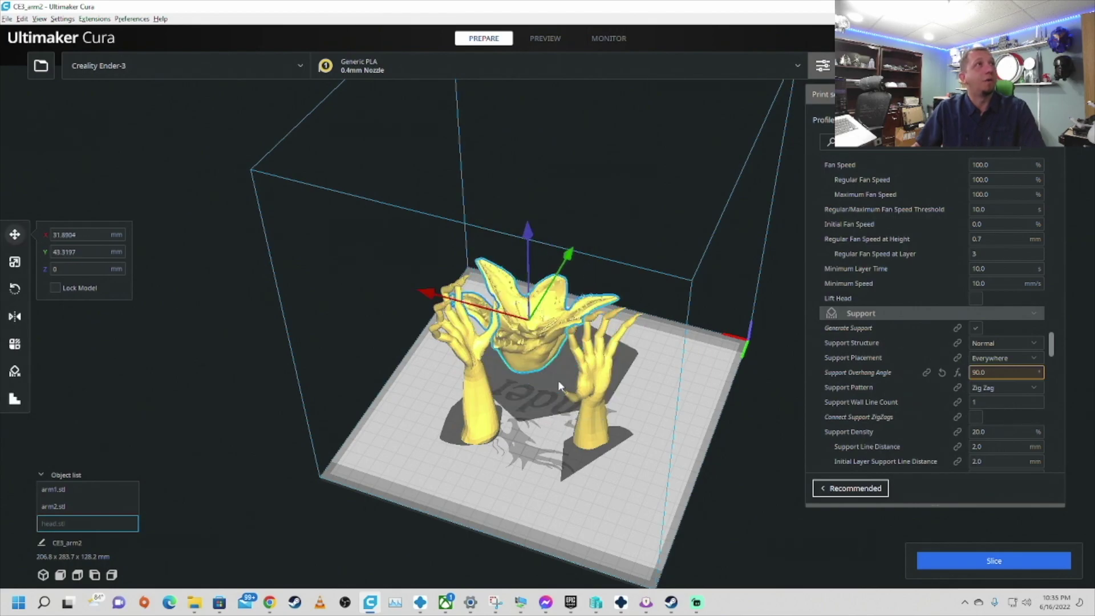
Use Arrange All Models to pack arm1, arm2 and head together on the plate.
left_click(558, 380)
right_click_drag(558, 379, 547, 371)
right_click(539, 448)
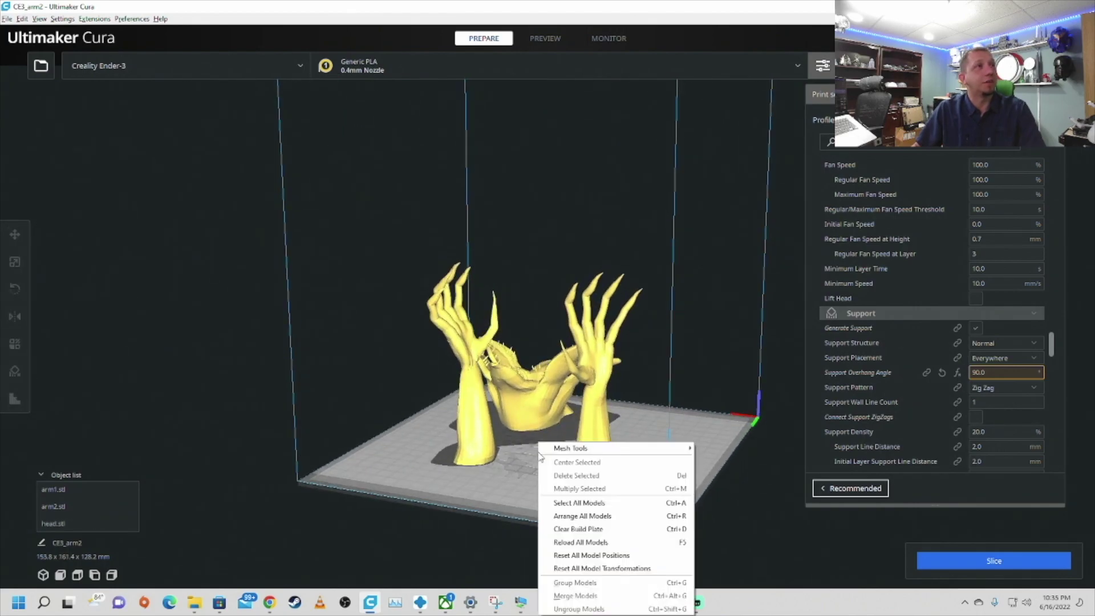
left_click(582, 516)
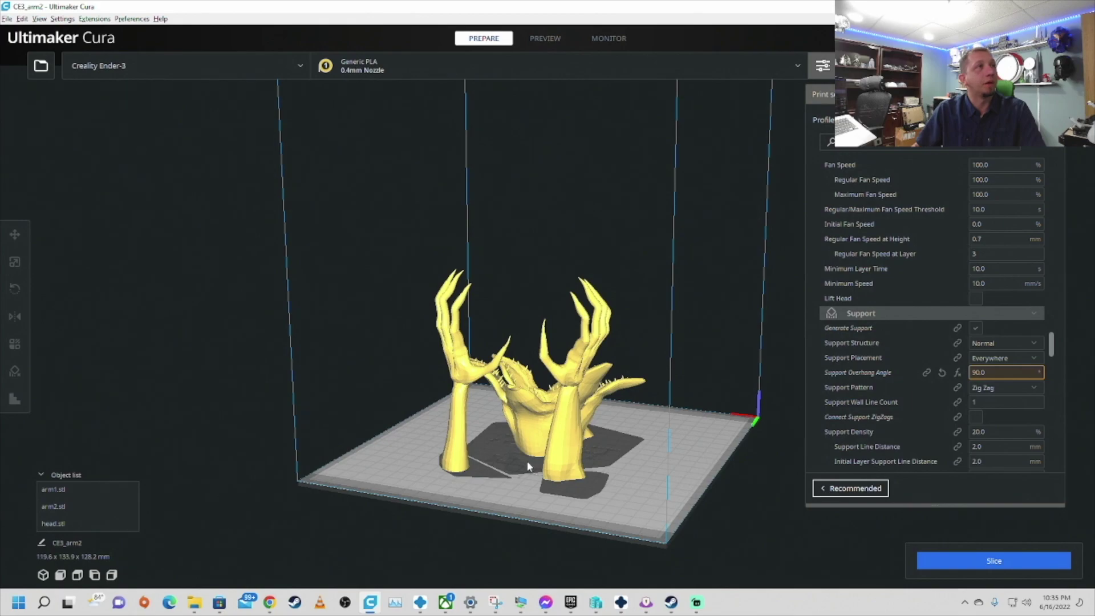
right_click_drag(529, 467, 978, 472)
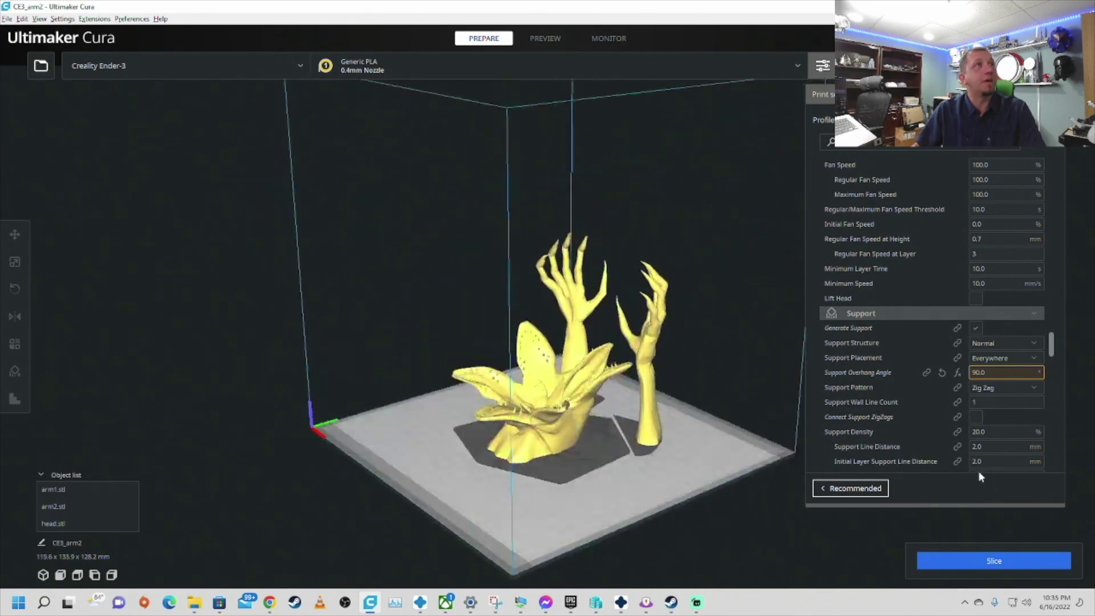
scroll(578, 216, "up", 10)
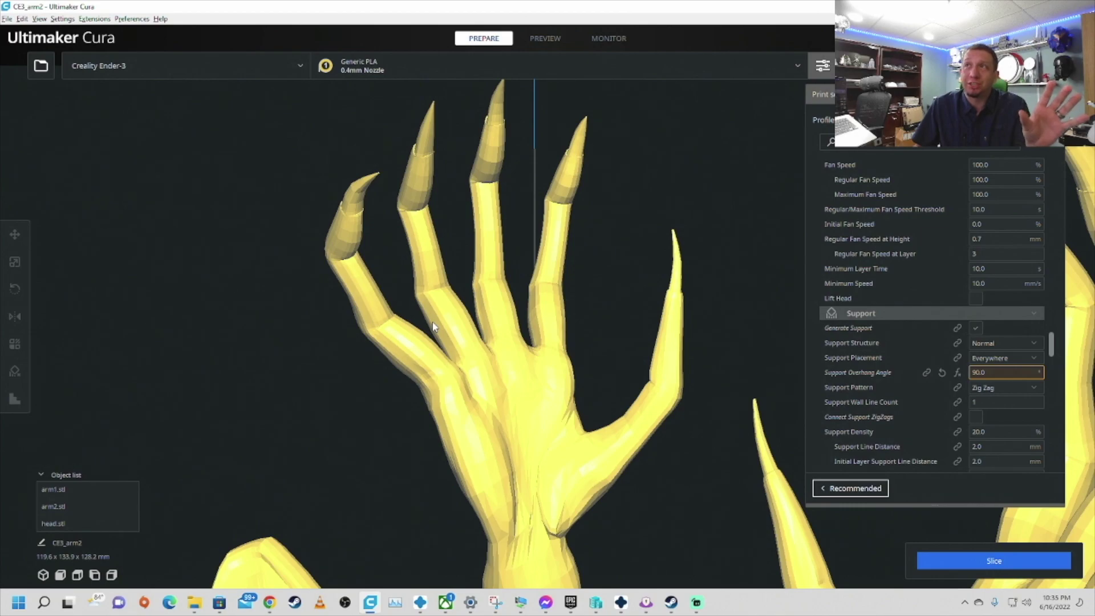
scroll(434, 327, "down", 6)
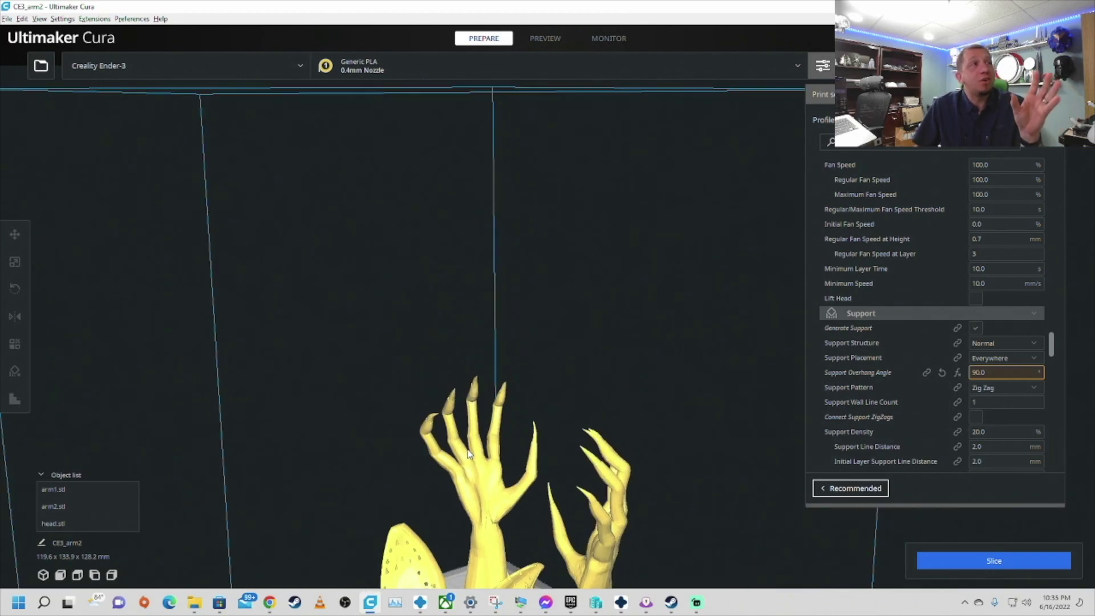
scroll(468, 453, "down", 5)
right_click_drag(468, 453, 371, 402)
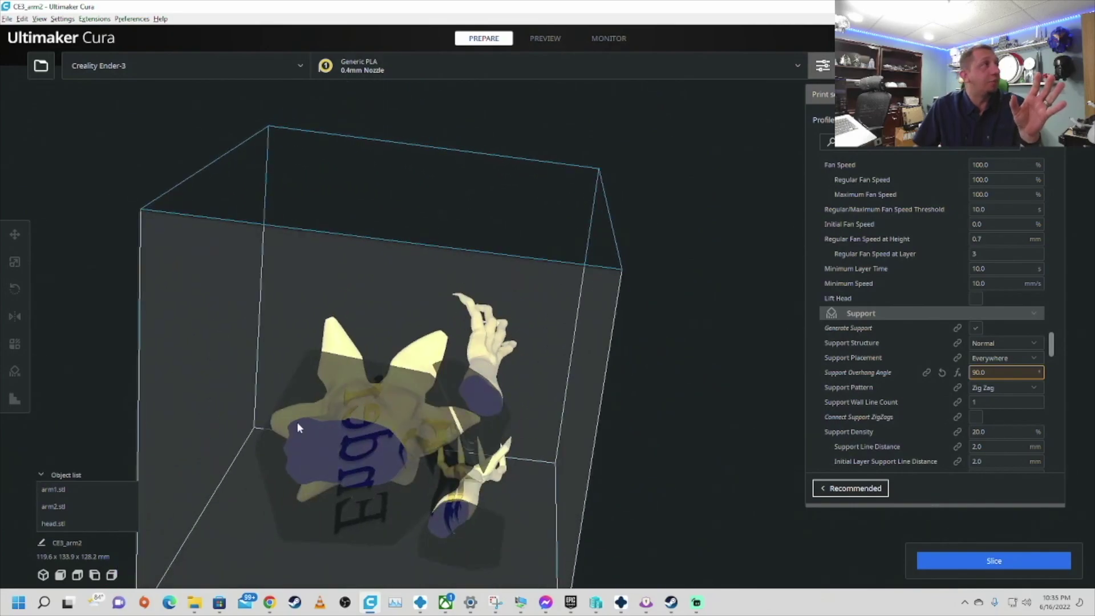
right_click_drag(250, 438, 513, 480)
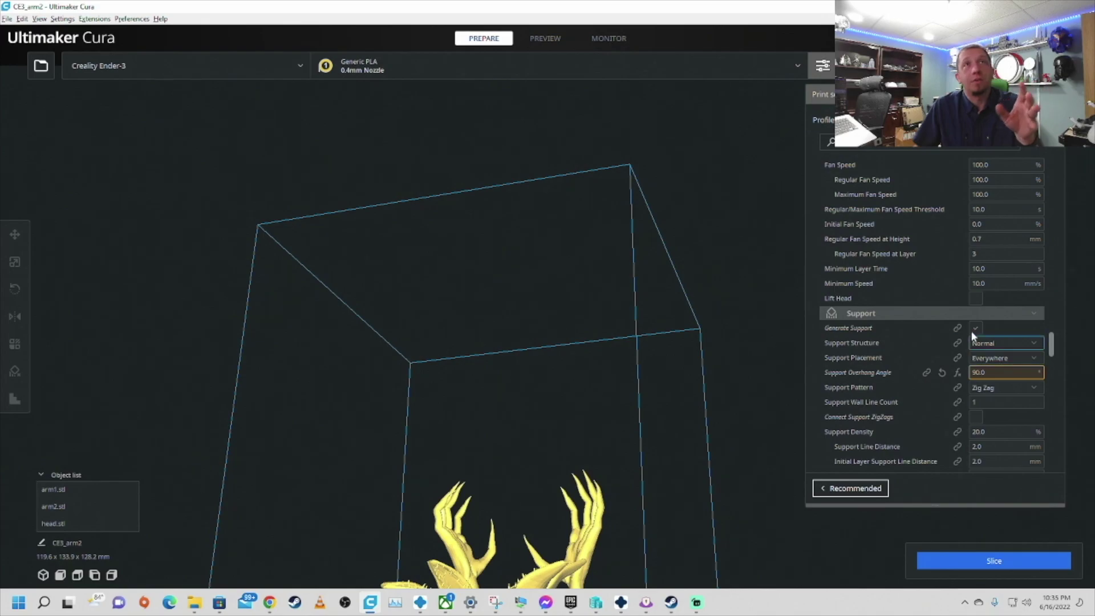
scroll(971, 330, "up", 15)
scroll(1022, 272, "up", 10)
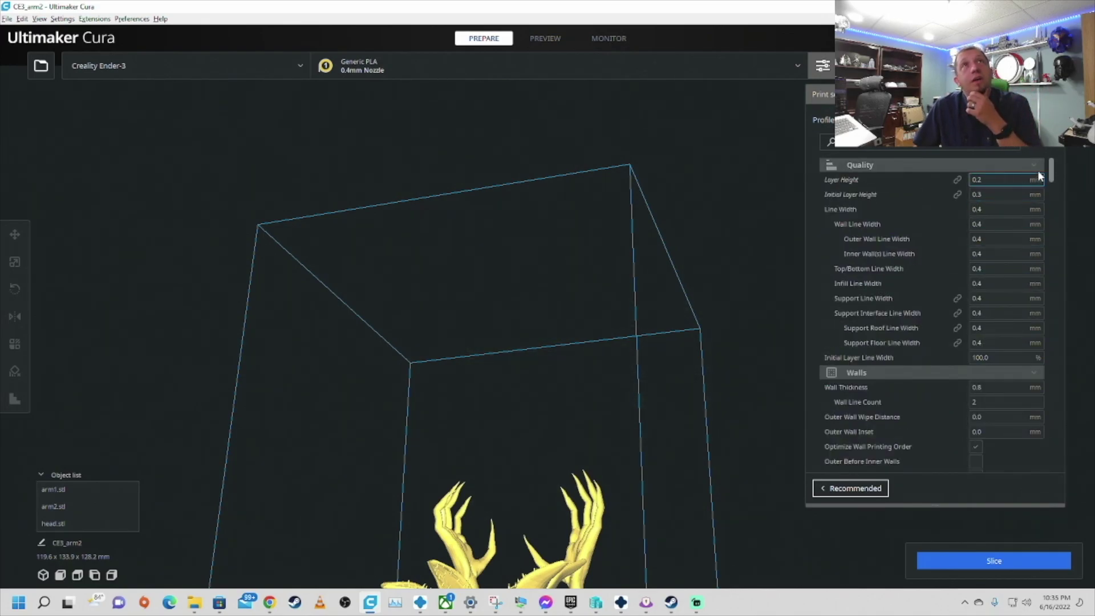
left_click_drag(1055, 173, 1048, 270)
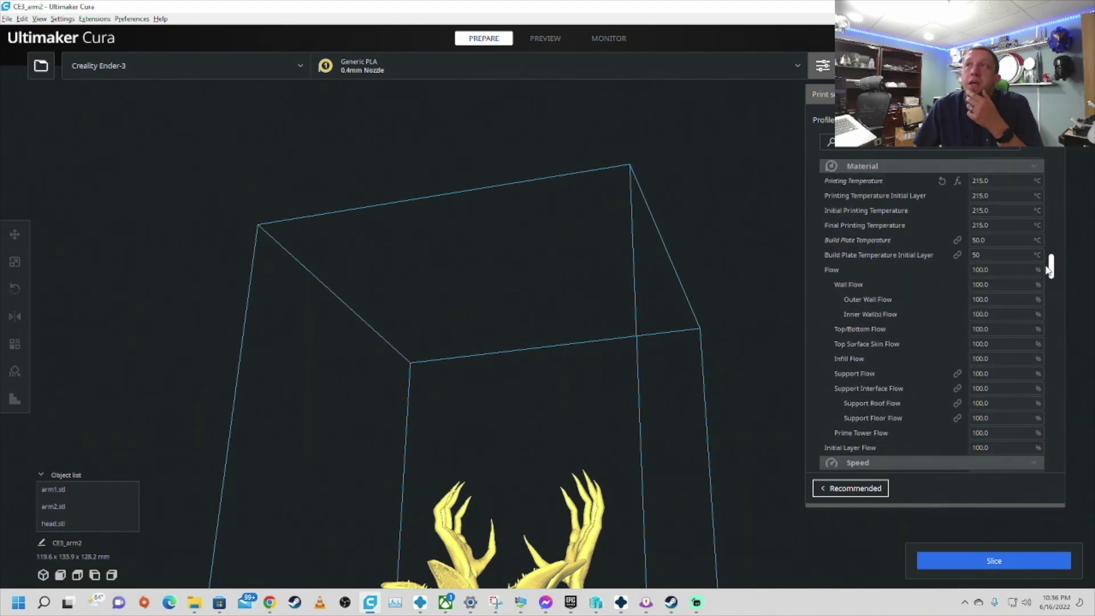
mouse_move(1046, 270)
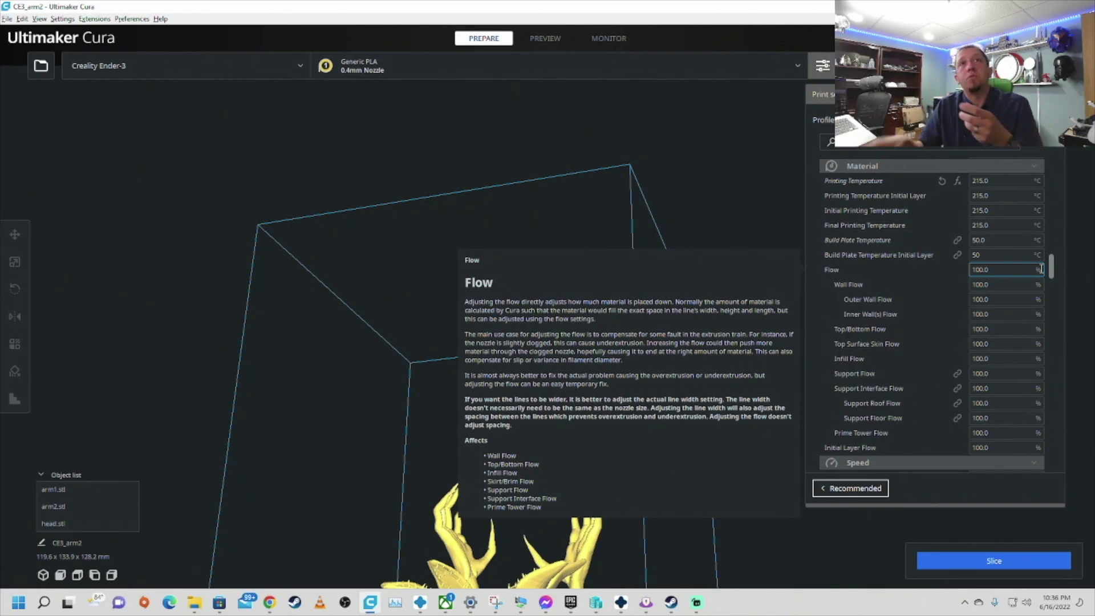
scroll(982, 228, "up", 5)
scroll(981, 223, "up", 12)
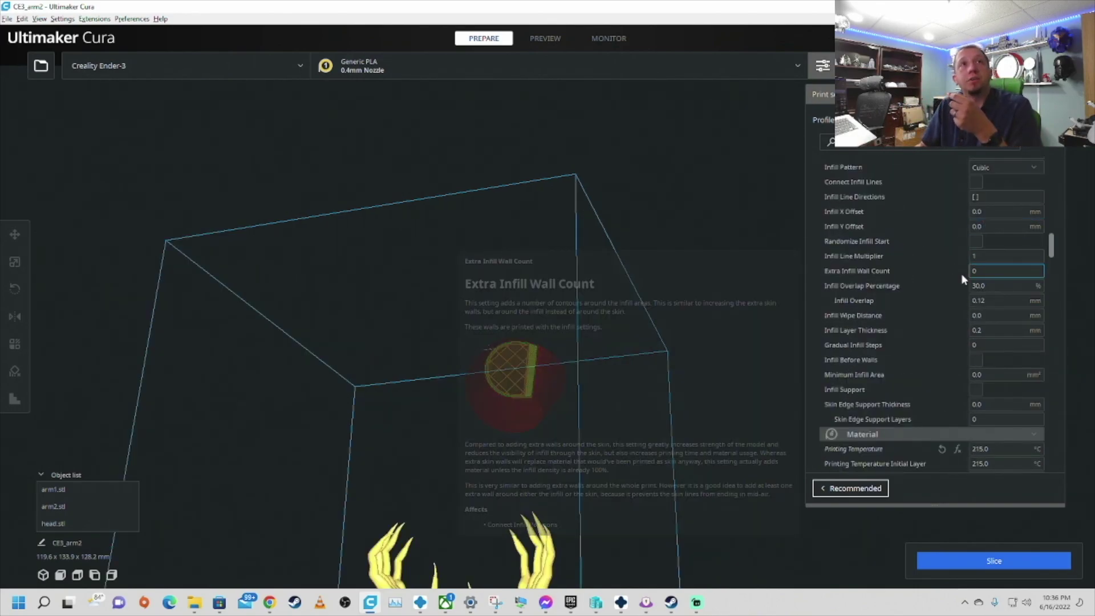
scroll(989, 264, "up", 15)
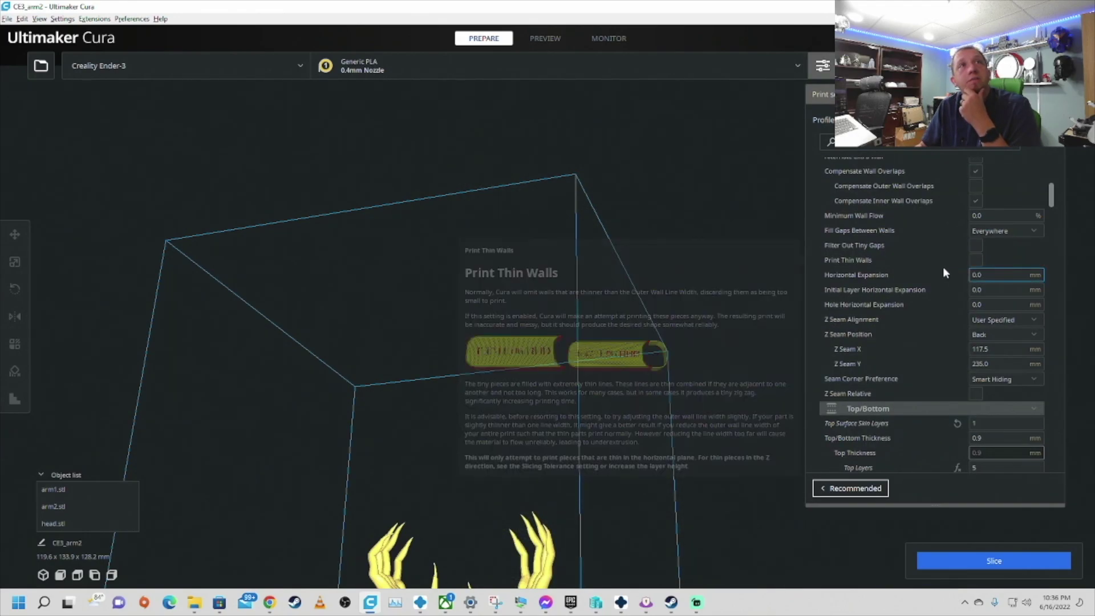
scroll(942, 266, "up", 7)
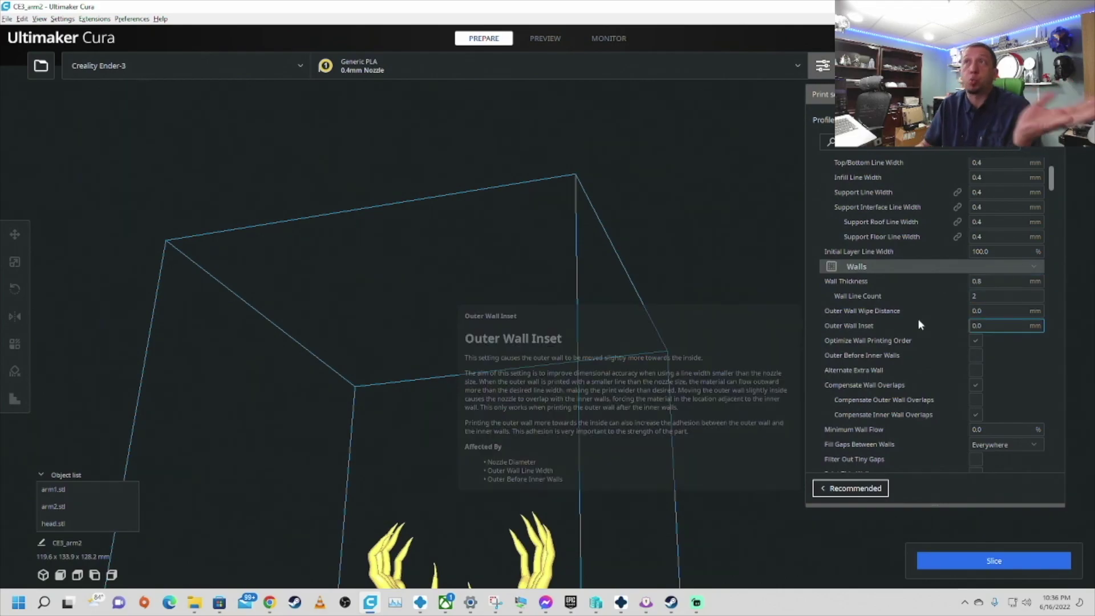
scroll(936, 334, "up", 3)
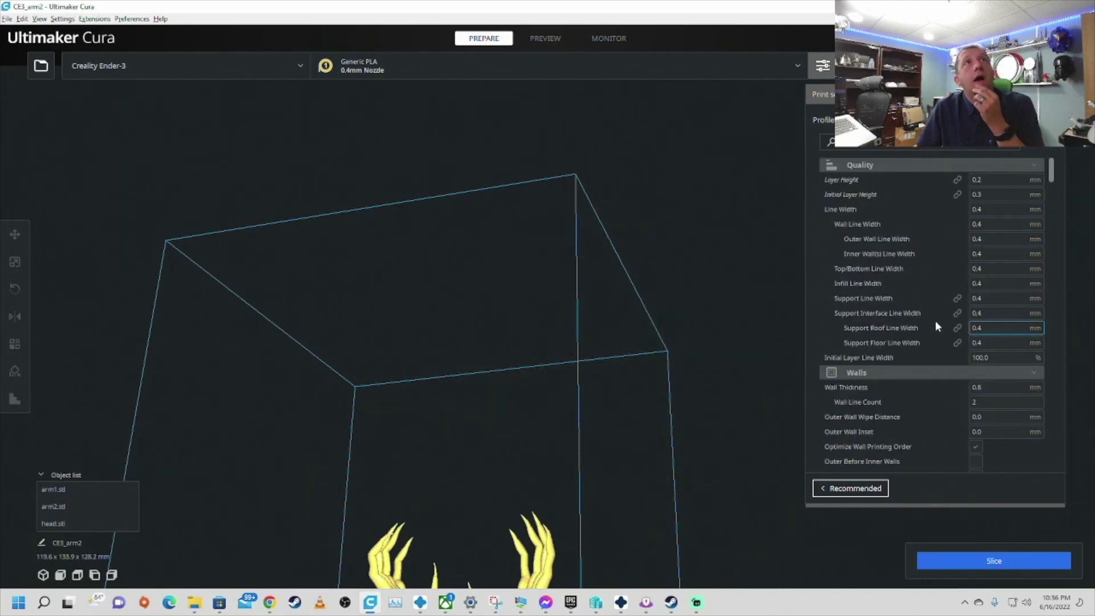
scroll(935, 320, "down", 10)
scroll(921, 322, "down", 12)
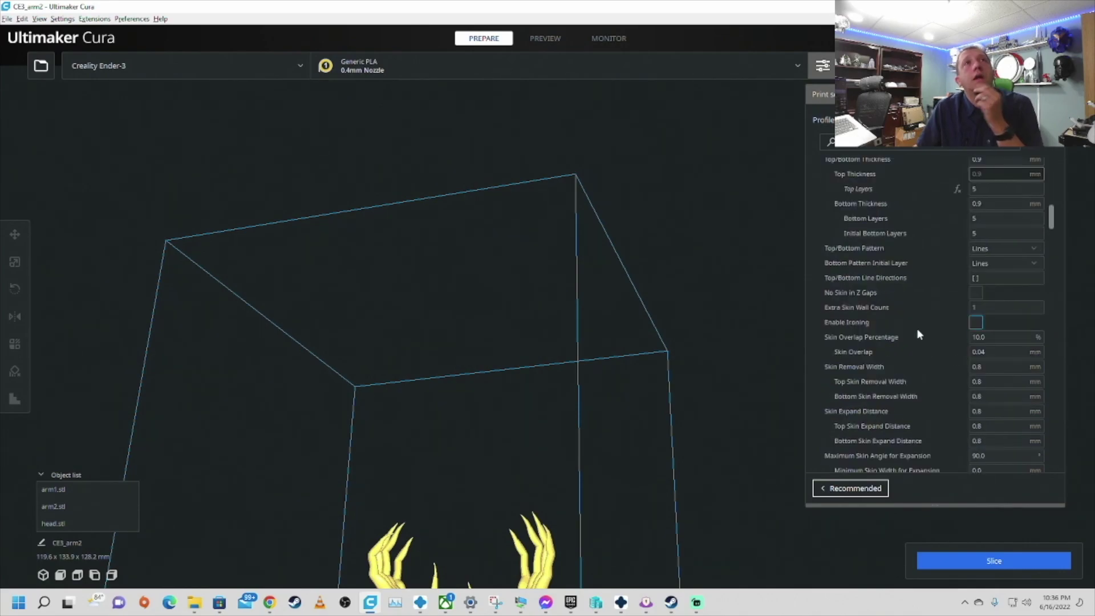
scroll(917, 330, "down", 6)
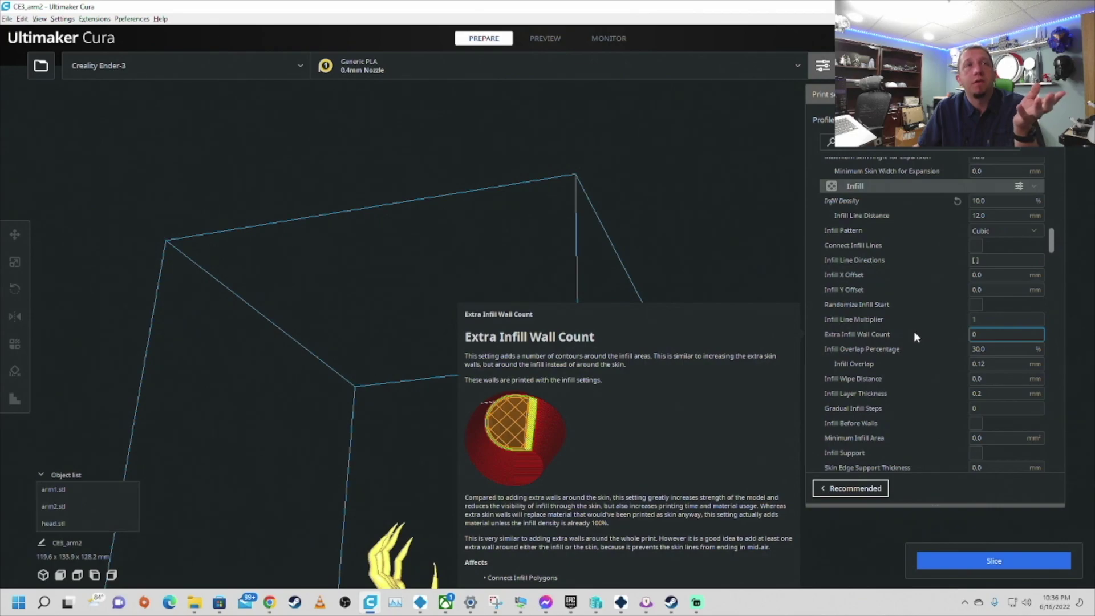
scroll(915, 336, "down", 4)
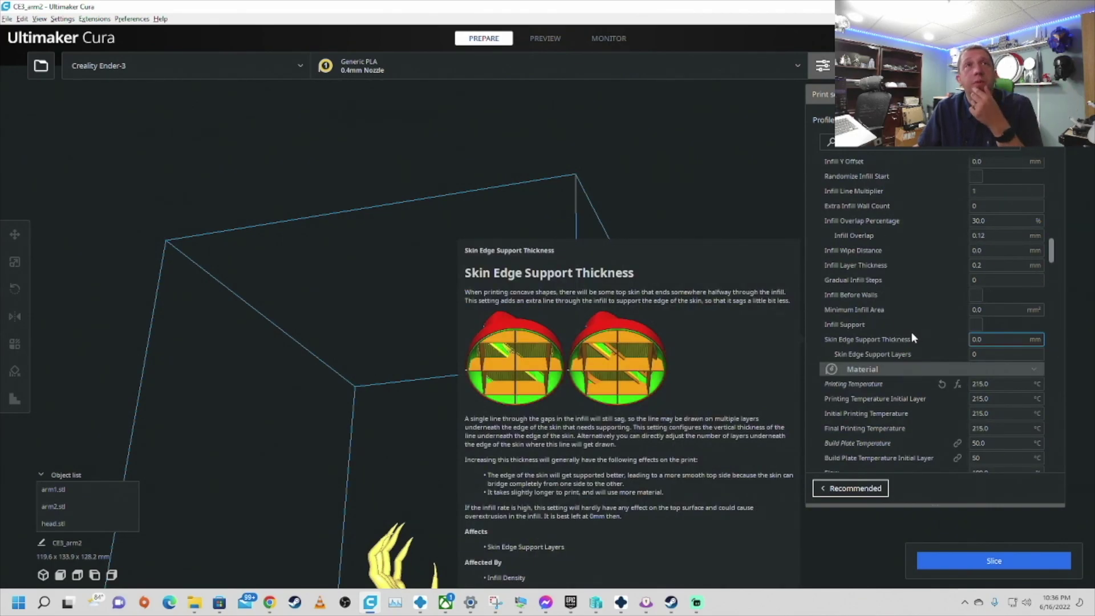
scroll(913, 337, "down", 4)
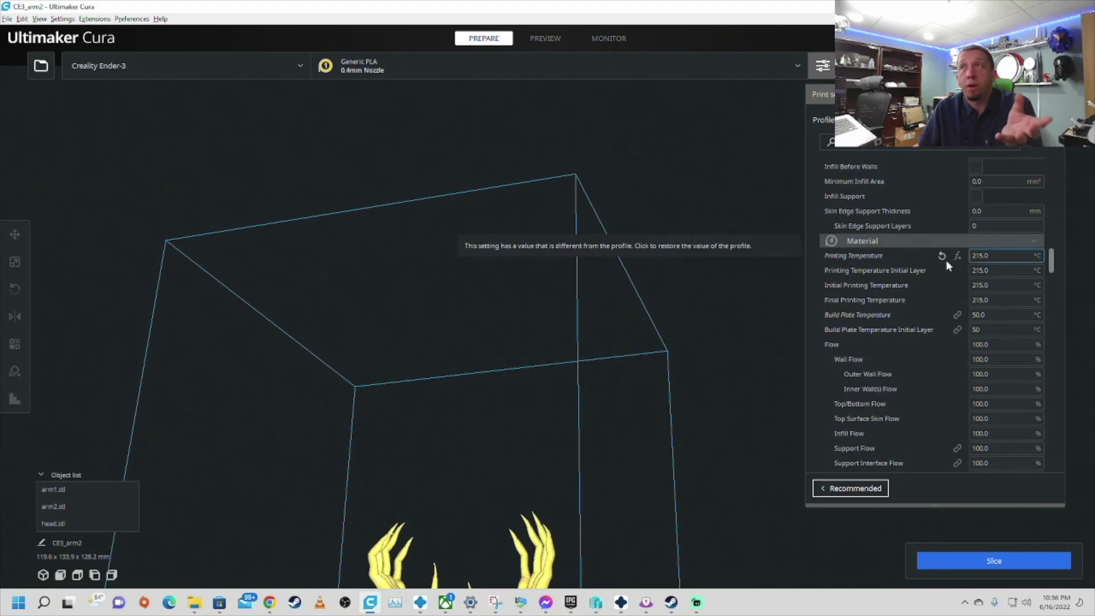
mouse_move(981, 328)
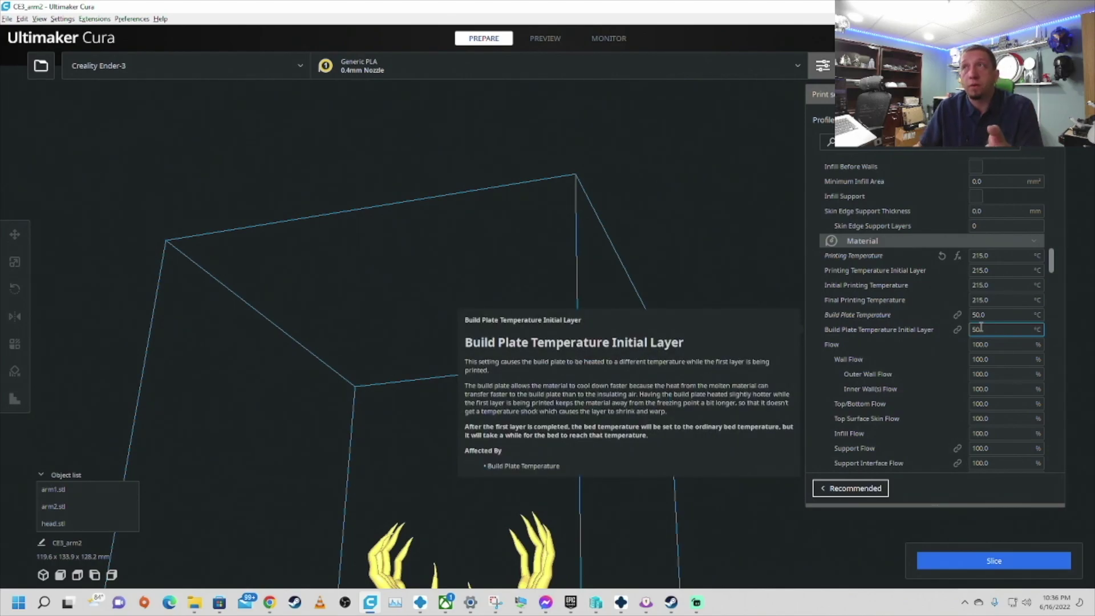
scroll(980, 328, "down", 3)
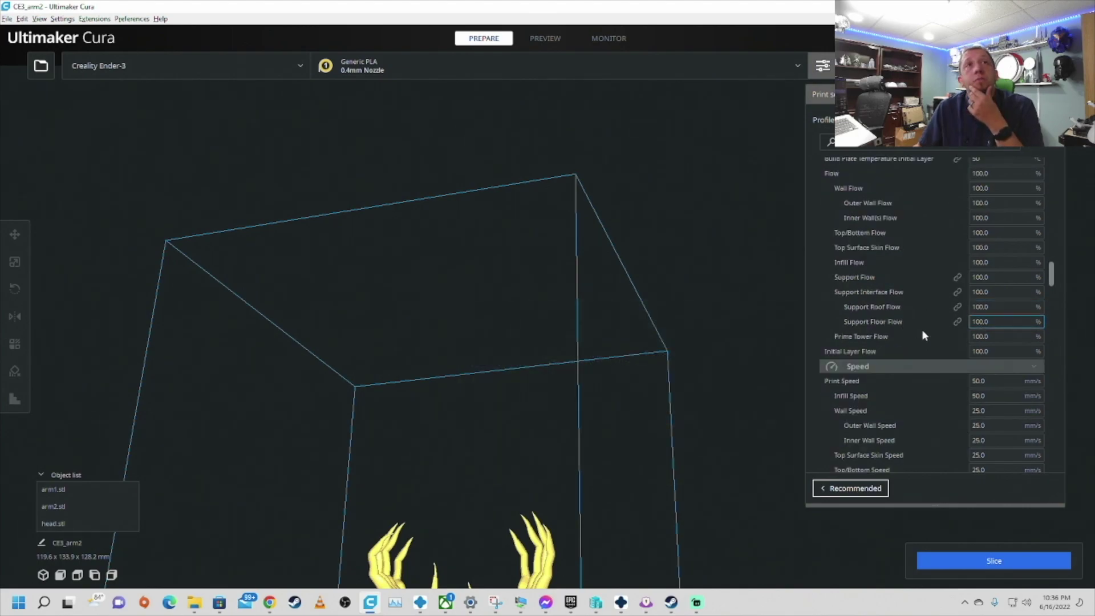
scroll(922, 330, "down", 4)
scroll(923, 329, "down", 5)
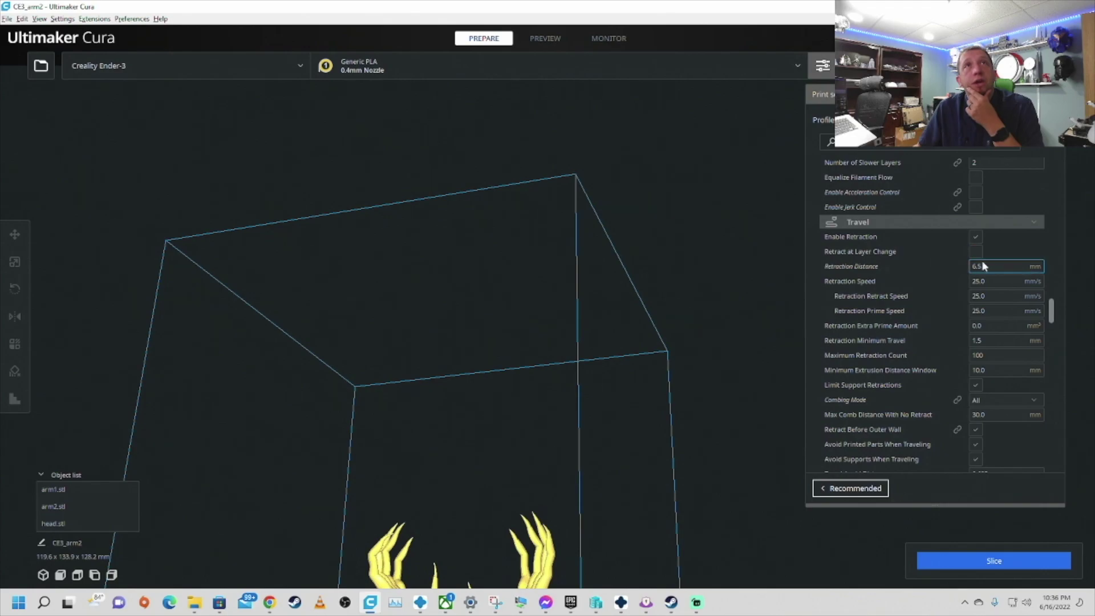
mouse_move(988, 267)
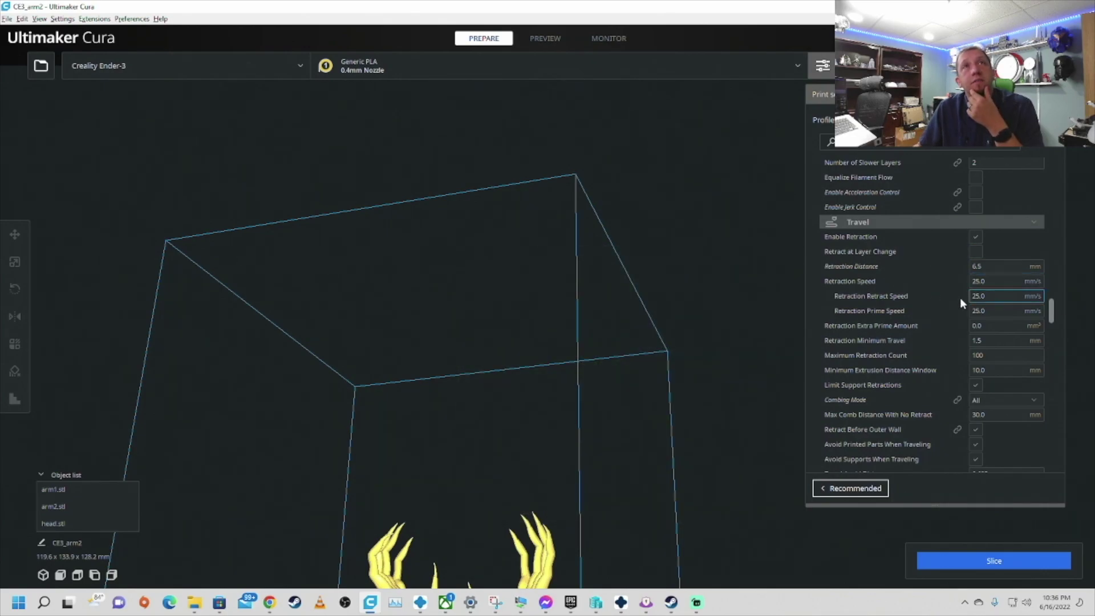
scroll(947, 300, "down", 5)
scroll(946, 301, "down", 5)
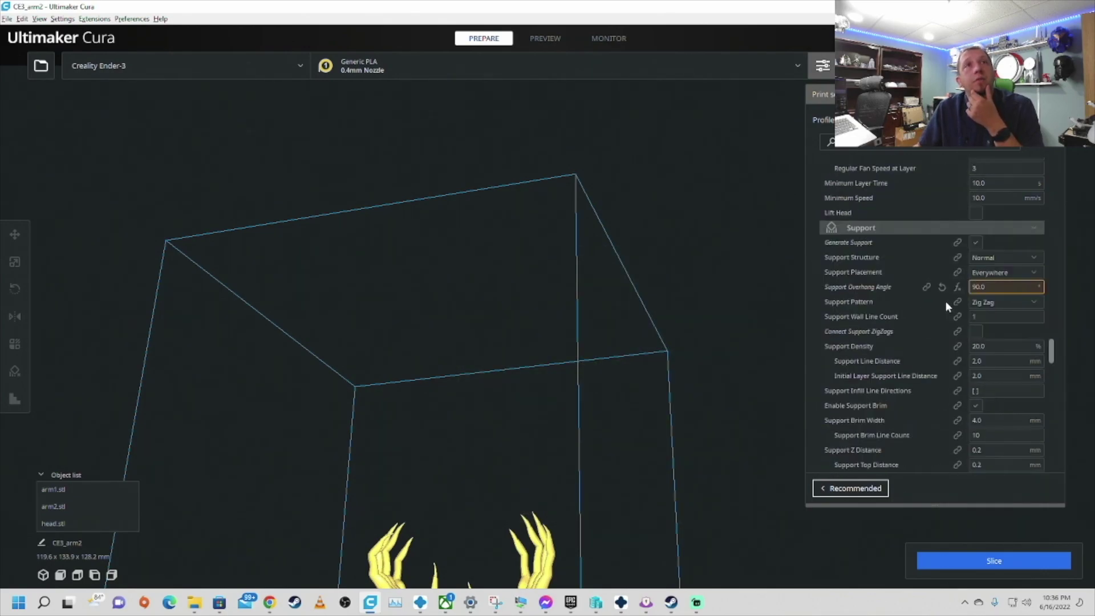
mouse_move(946, 301)
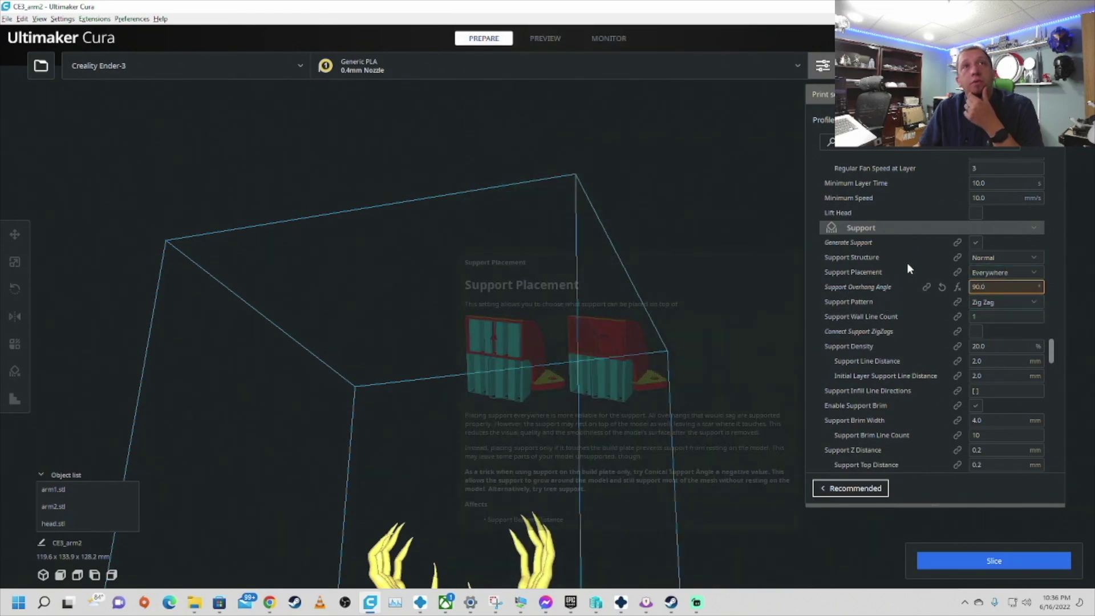
scroll(904, 274, "down", 6)
scroll(929, 301, "down", 5)
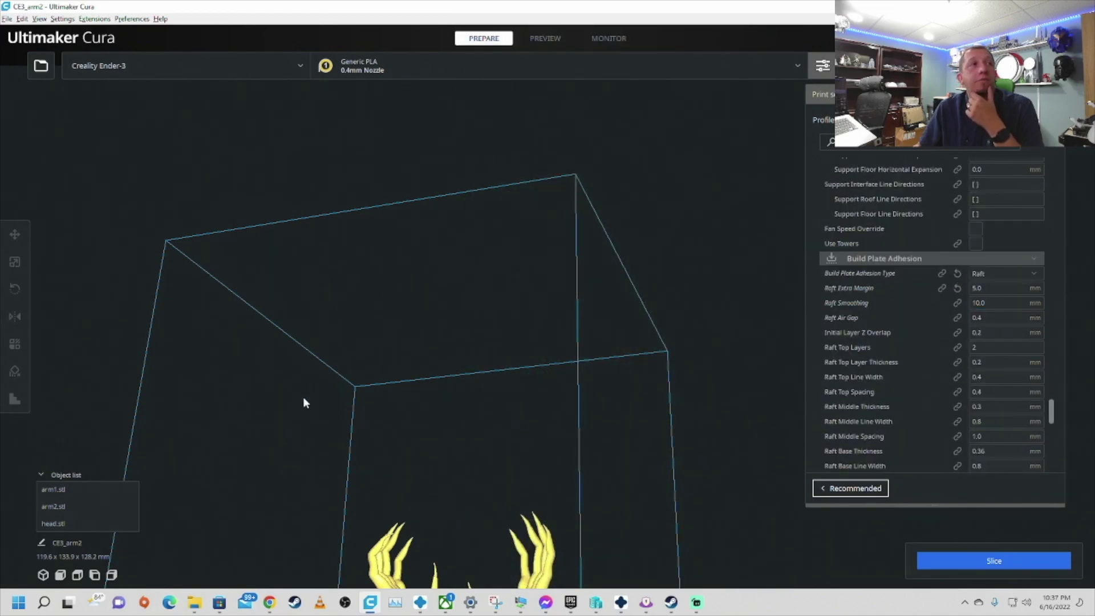
right_click_drag(303, 396, 483, 395)
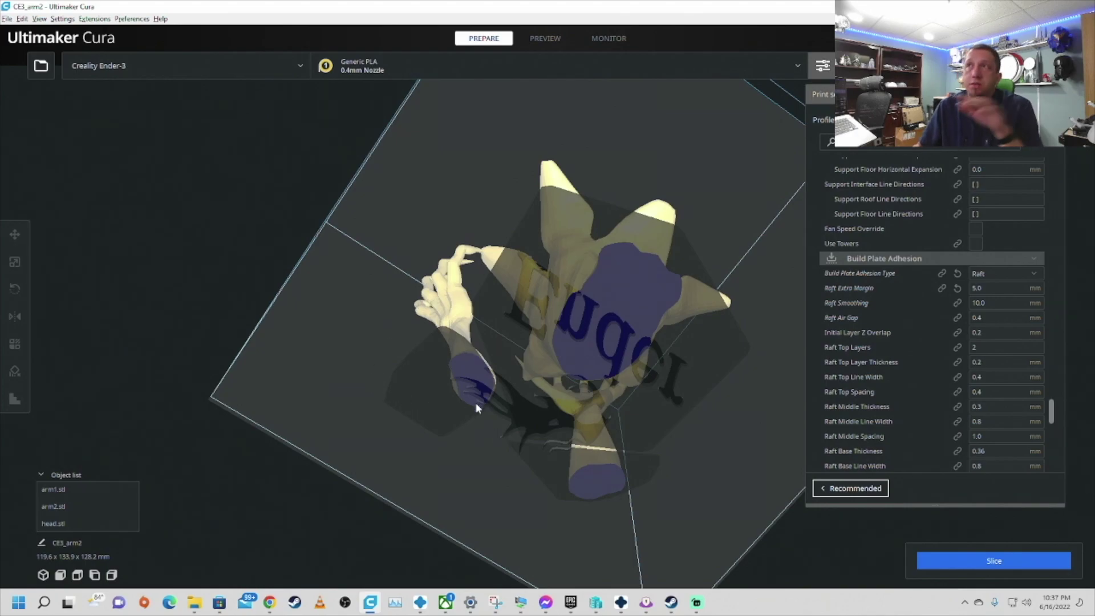
right_click_drag(475, 403, 433, 536)
scroll(480, 547, "up", 8)
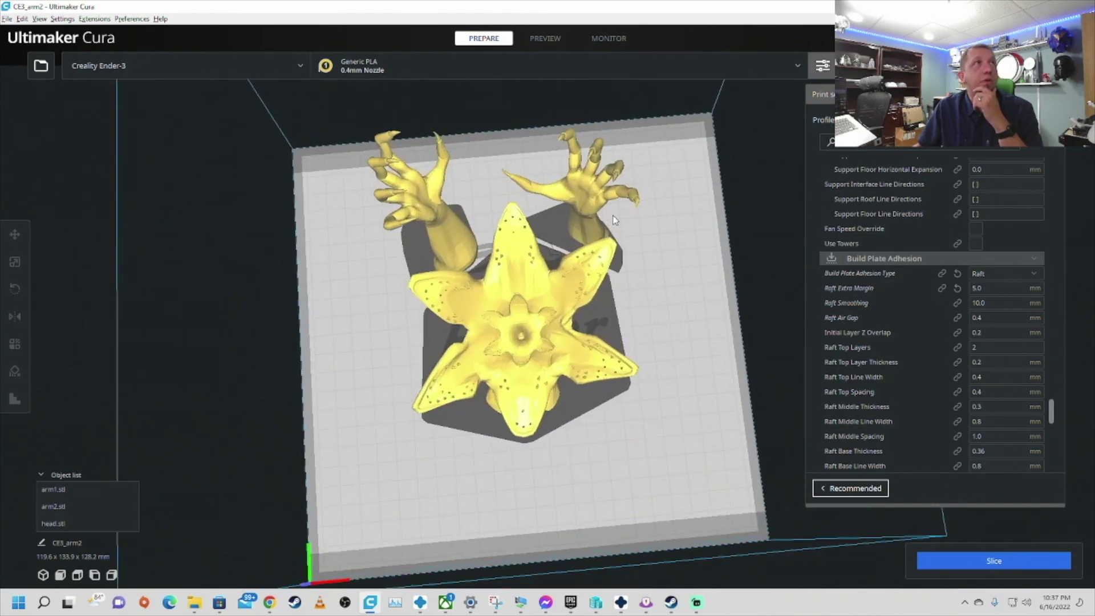
right_click_drag(613, 215, 480, 296)
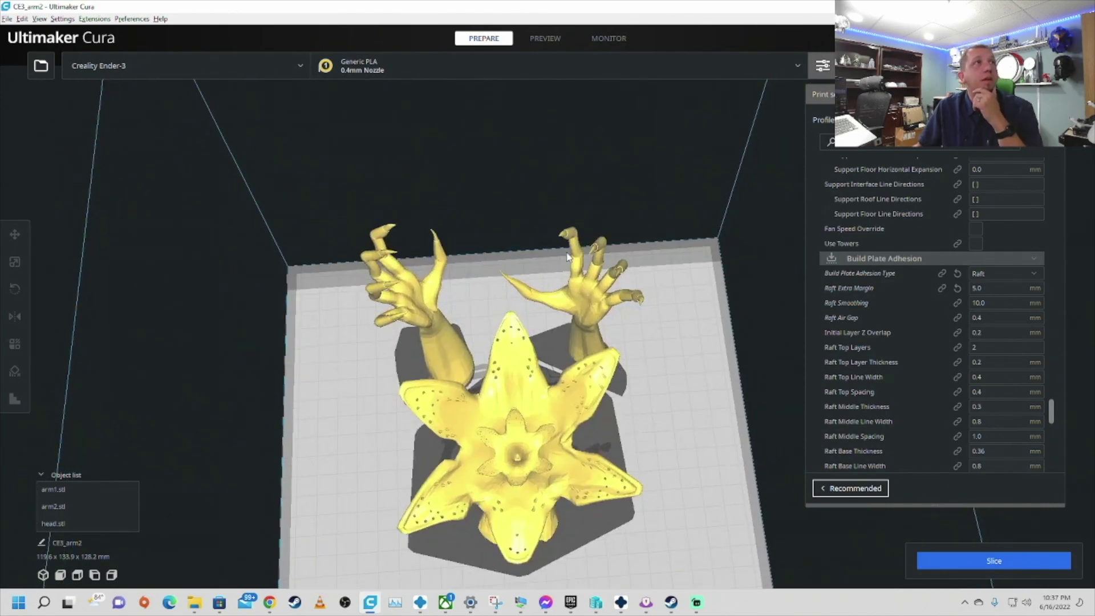
left_click(968, 565)
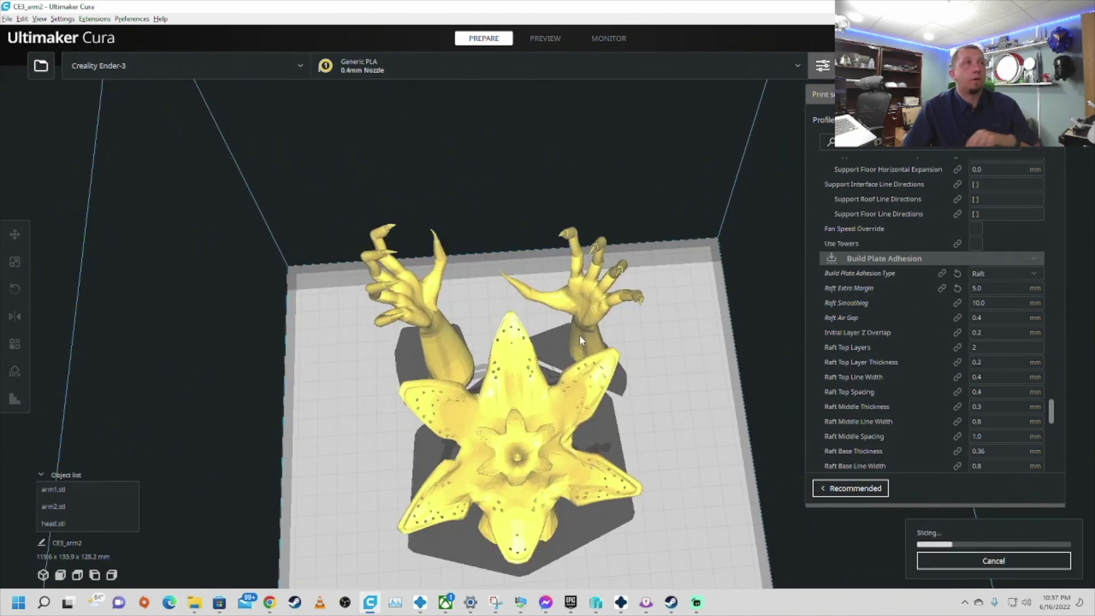